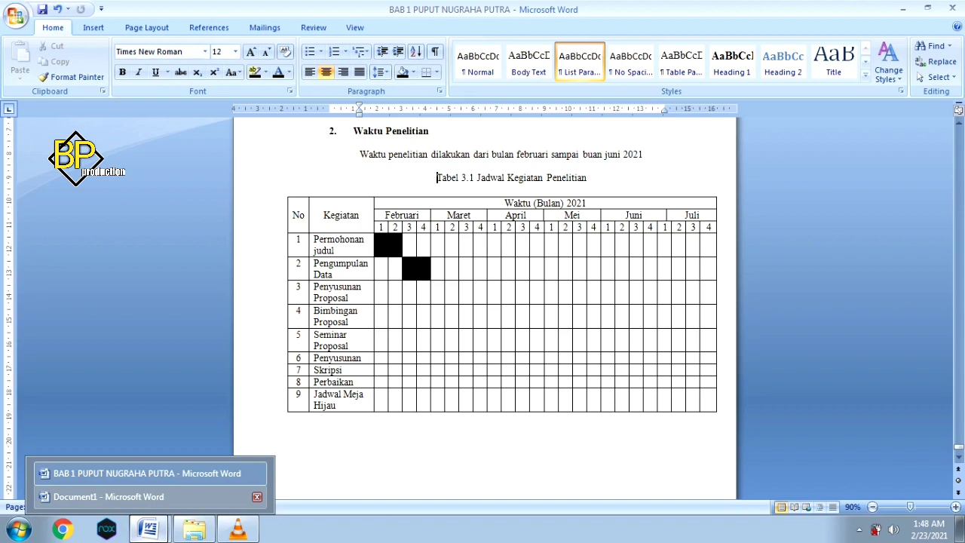
Step: Switch from the finished example schedule to the blank Document1 window
{"action": "left_click", "coordinate": [108, 495]}
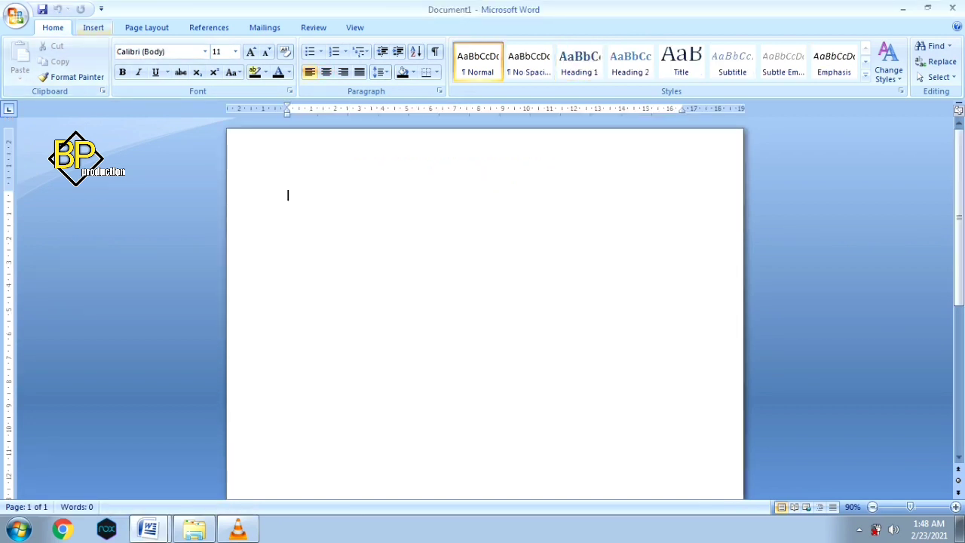
Step: Insert an empty table with 26 columns and 12 rows using the Insert Table dialog
{"action": "left_click", "coordinate": [94, 27]}
{"action": "left_click", "coordinate": [116, 60]}
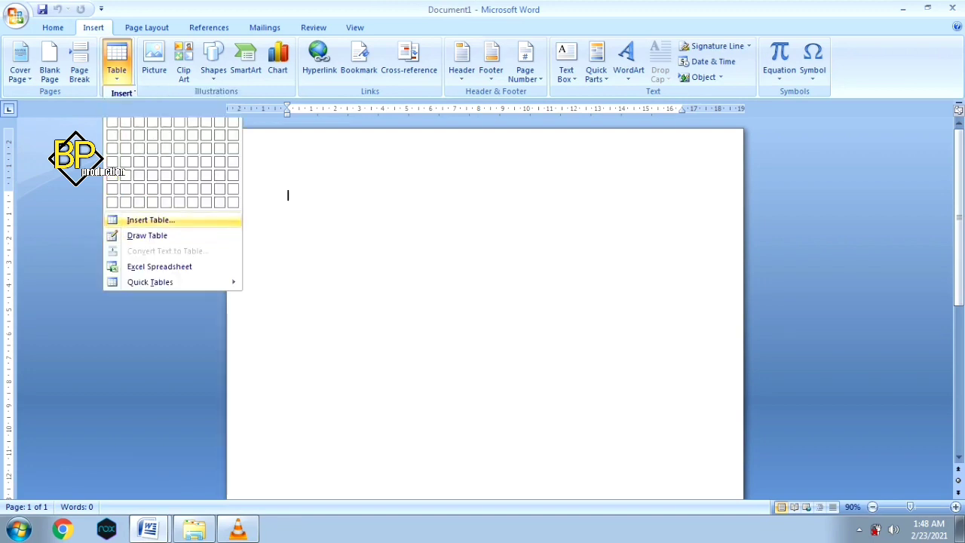
{"action": "left_click", "coordinate": [151, 220]}
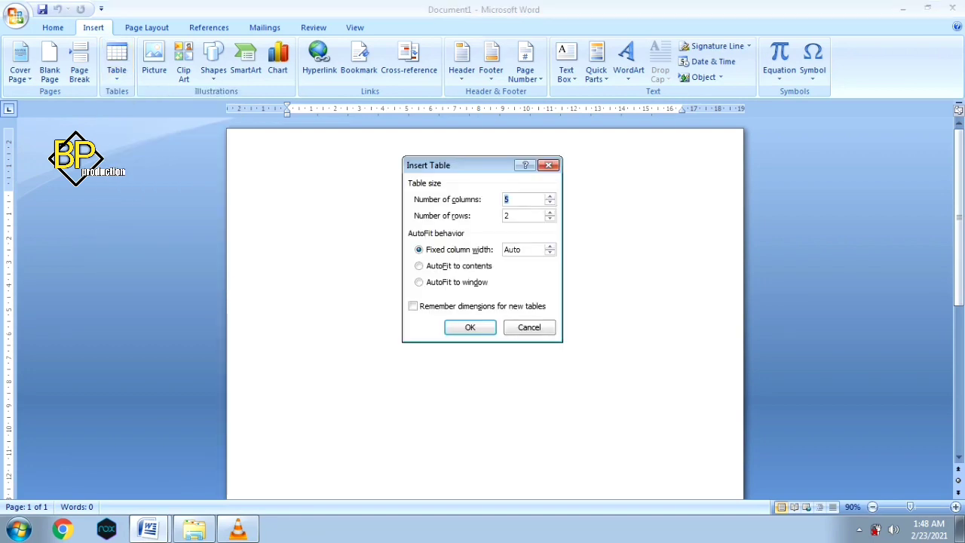
{"action": "type", "text": "5"}
{"action": "key", "text": "BackSpace"}
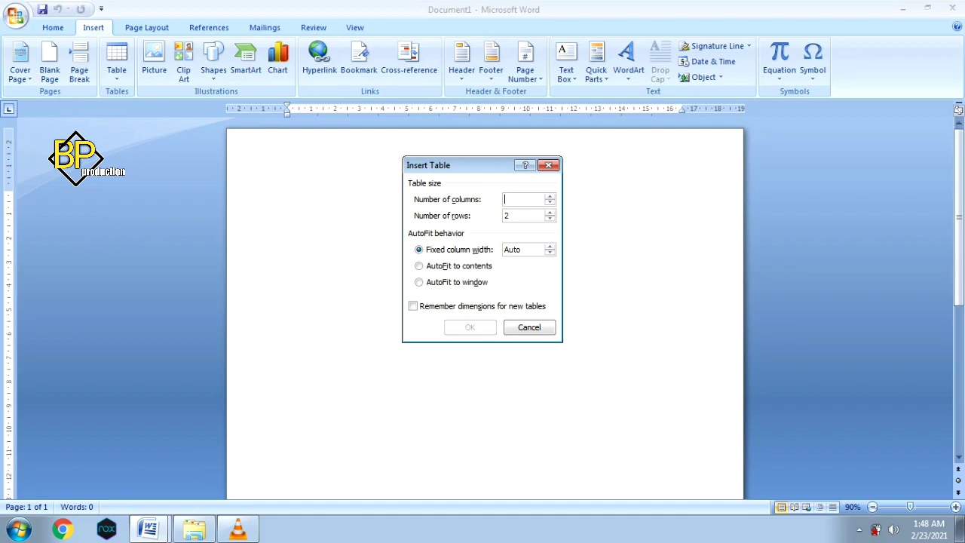
{"action": "type", "text": "26"}
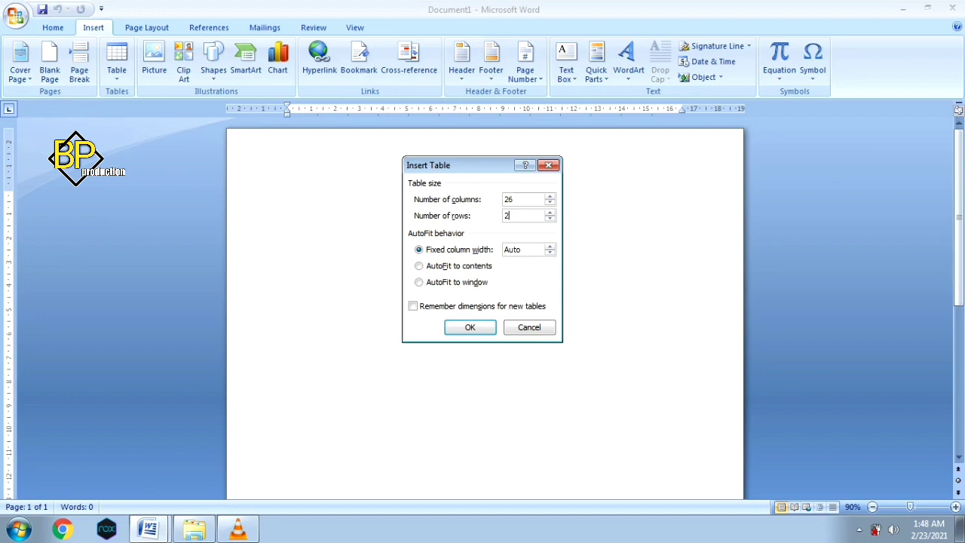
{"action": "key", "text": "BackSpace"}
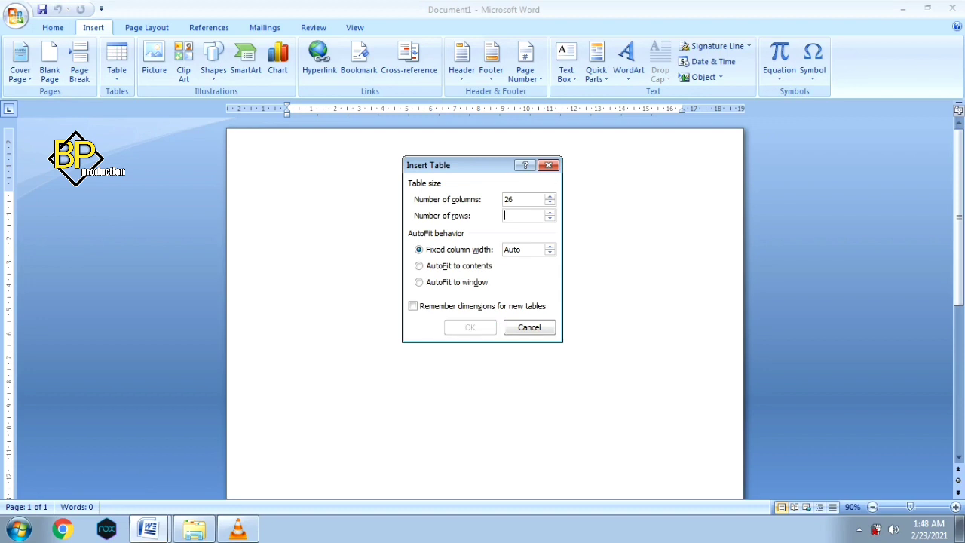
{"action": "type", "text": "12"}
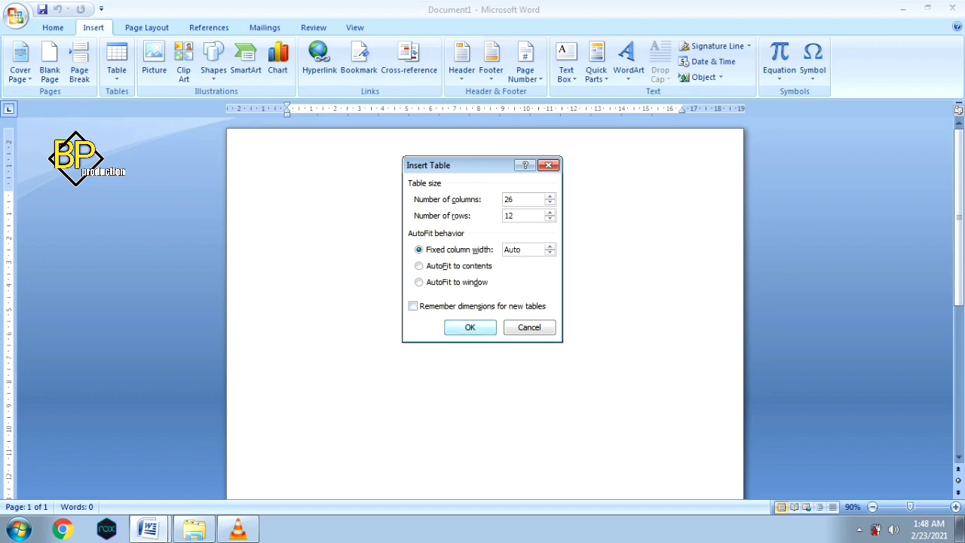
{"action": "left_click", "coordinate": [469, 327]}
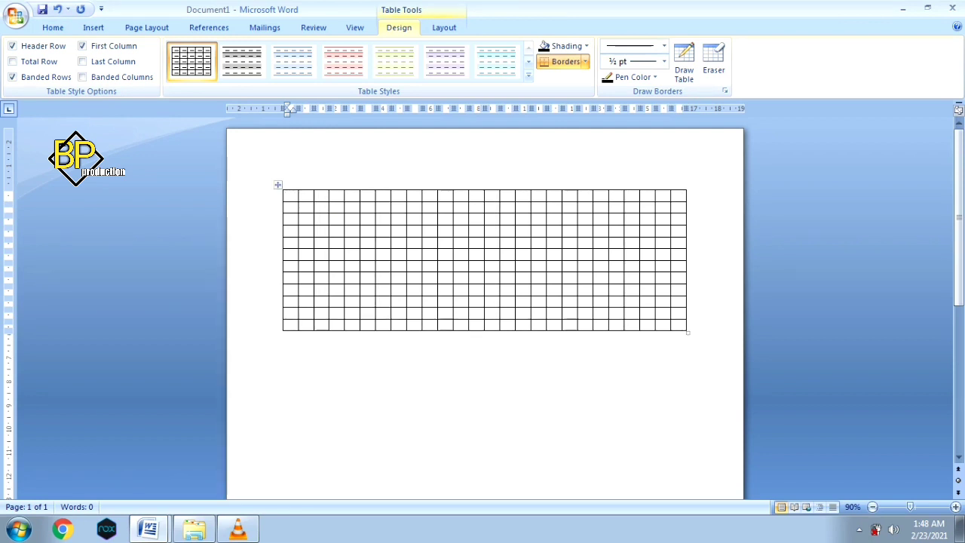
Step: Clear stray characters from the header cells and enter 'no' in the top-left cell
{"action": "left_click", "coordinate": [304, 196]}
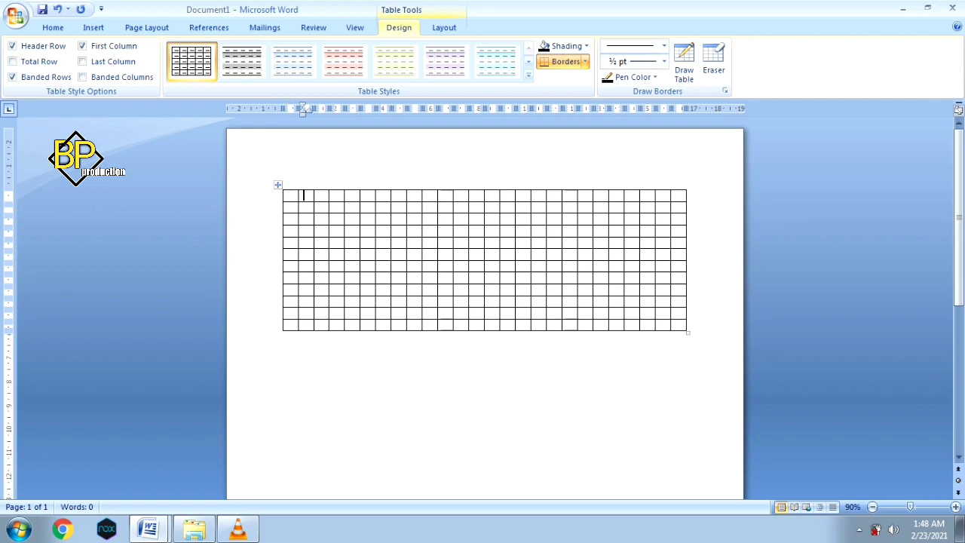
{"action": "type", "text": "n"}
{"action": "key", "text": "BackSpace"}
{"action": "left_click", "coordinate": [287, 195]}
{"action": "type", "text": "l"}
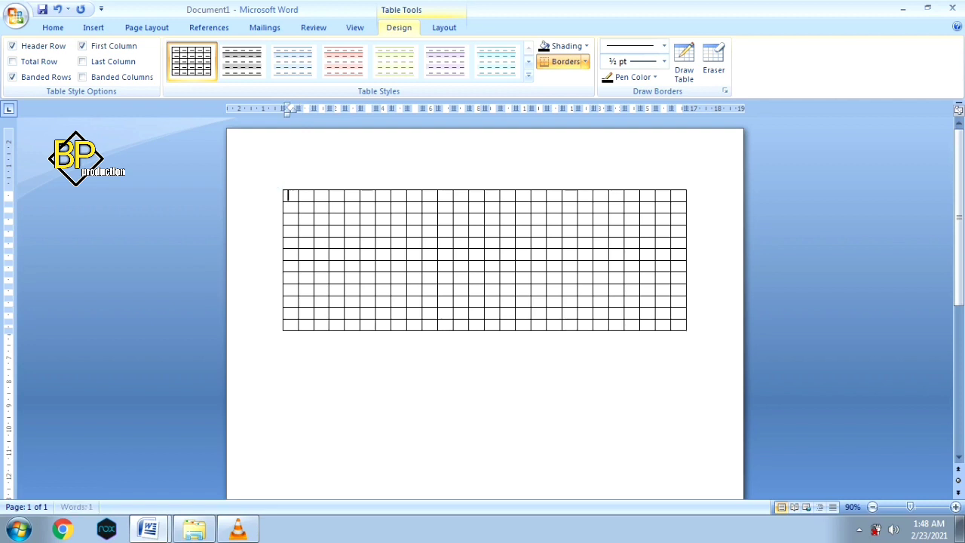
{"action": "key", "text": "BackSpace"}
{"action": "key", "text": "Tab"}
{"action": "type", "text": "no"}
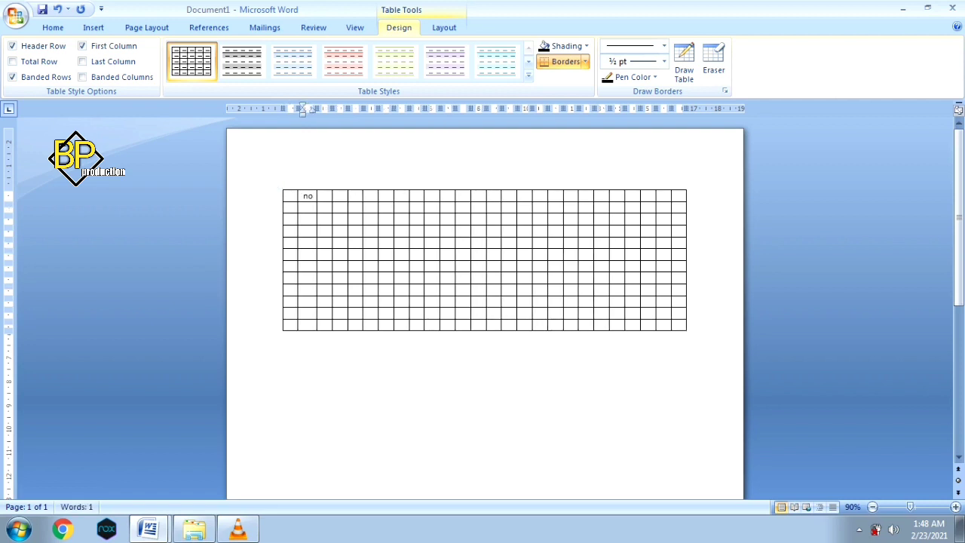
{"action": "key", "text": "BackSpace"}
{"action": "key", "text": "BackSpace"}
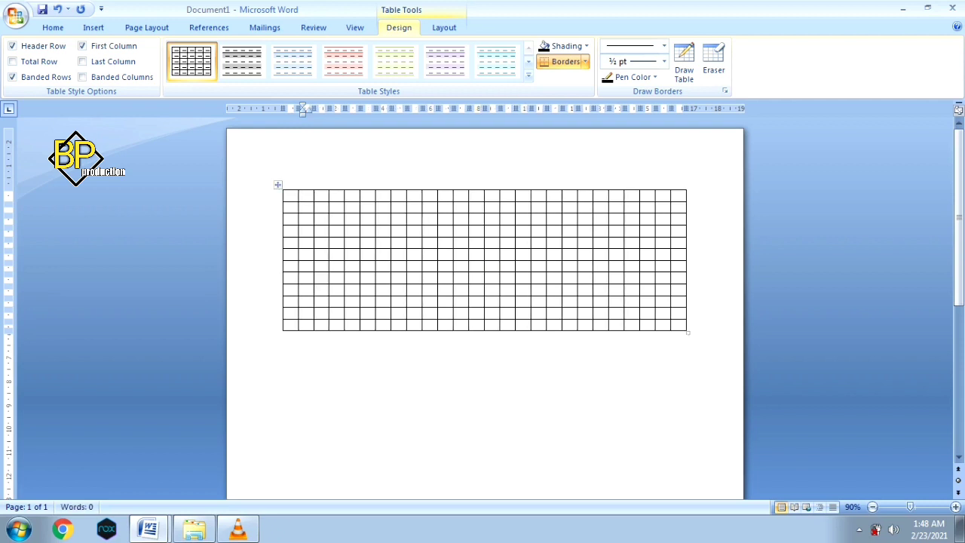
{"action": "left_click", "coordinate": [291, 187]}
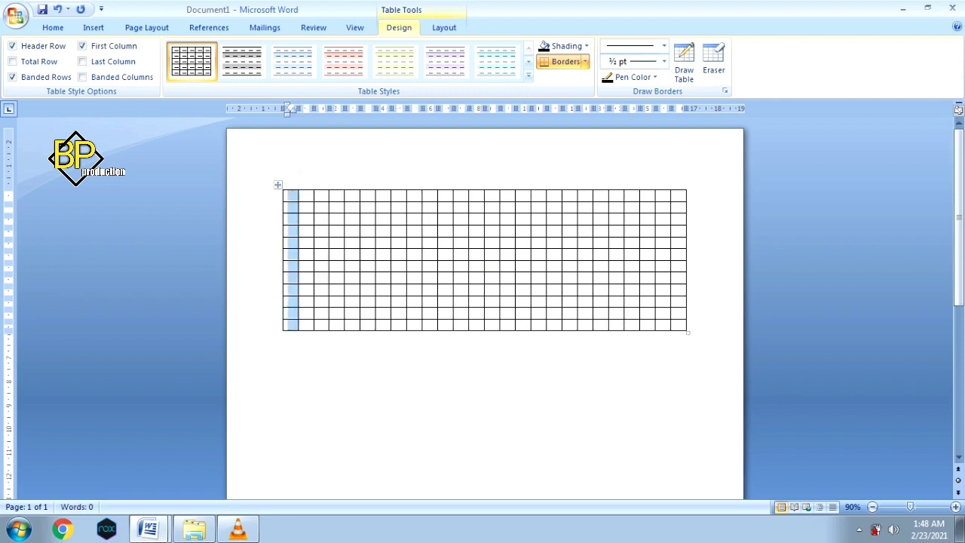
{"action": "left_click", "coordinate": [288, 196]}
{"action": "type", "text": "n"}
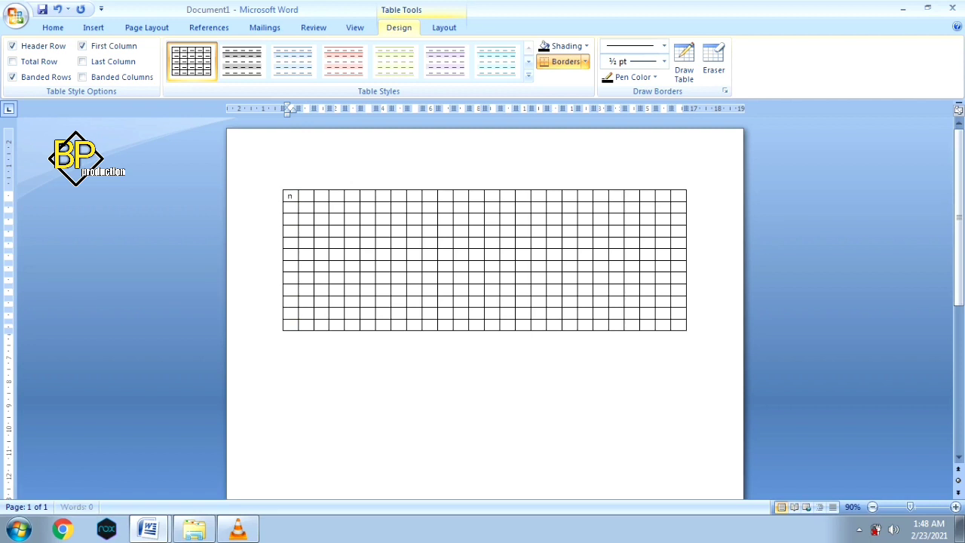
{"action": "type", "text": "o"}
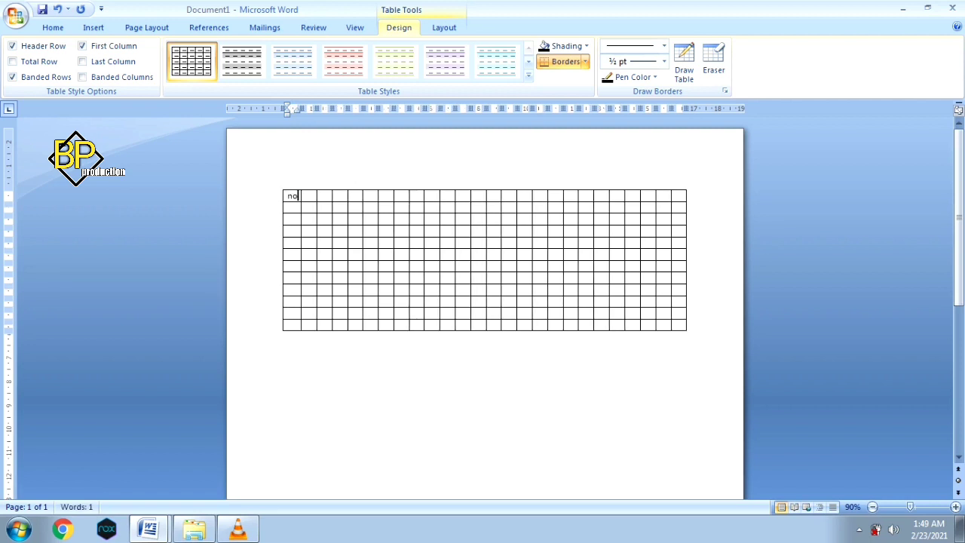
Step: Enter 'kegiatan' in the second header cell
{"action": "left_click", "coordinate": [307, 196]}
{"action": "type", "text": "k"}
{"action": "type", "text": "egiata"}
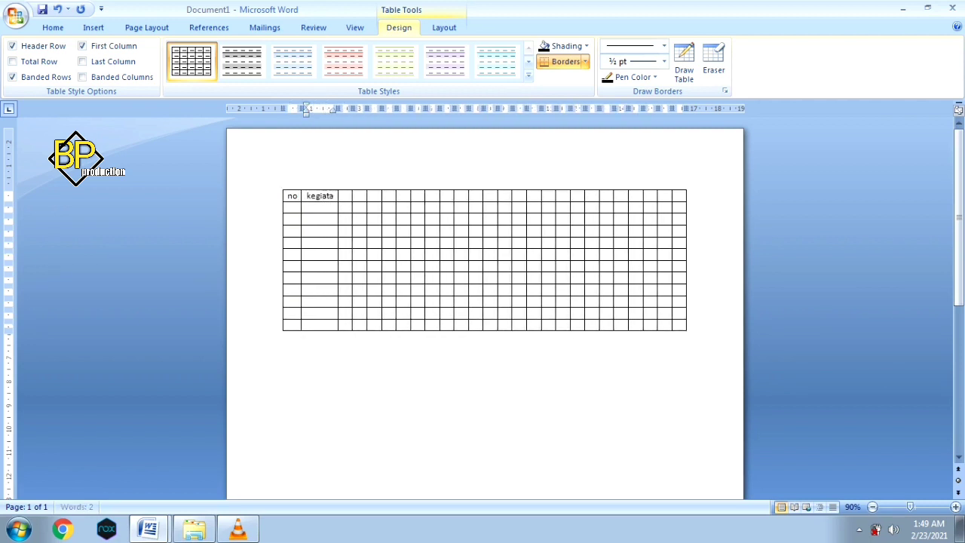
{"action": "type", "text": "n"}
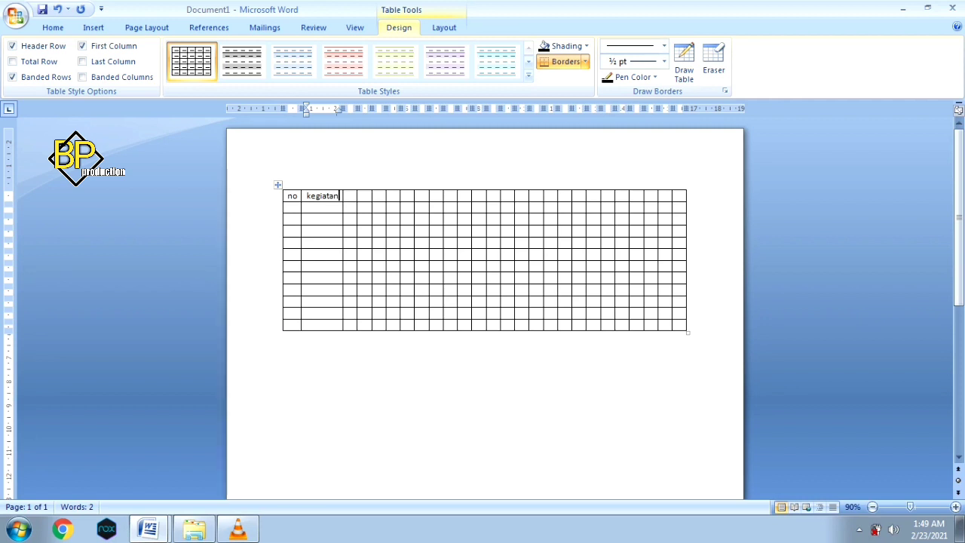
{"action": "left_click", "coordinate": [288, 207]}
Step: Enter week numbers 1–4 three times across the first twelve month cells of row 2
{"action": "left_click", "coordinate": [348, 218]}
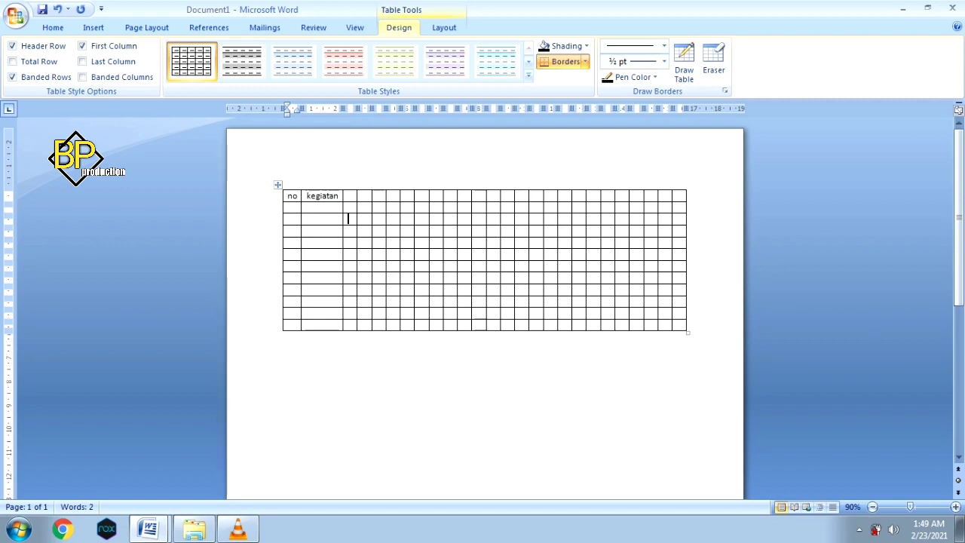
{"action": "type", "text": "1"}
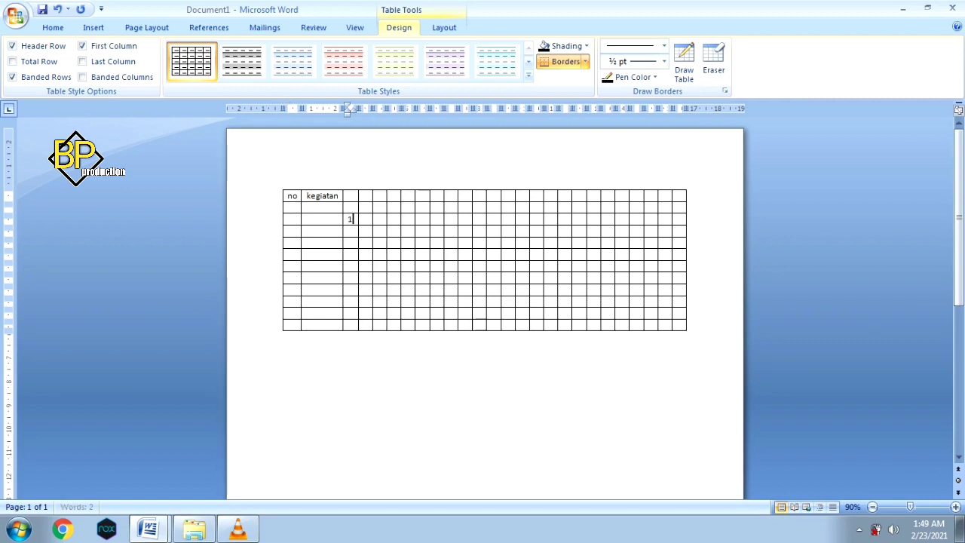
{"action": "left_click", "coordinate": [363, 218]}
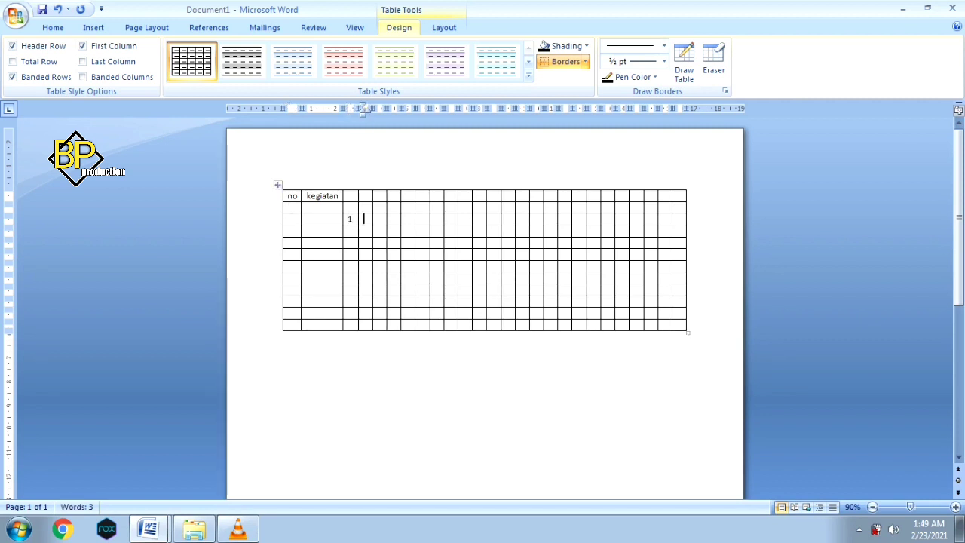
{"action": "type", "text": "2"}
{"action": "key", "text": "Tab"}
{"action": "type", "text": "3"}
{"action": "key", "text": "Tab"}
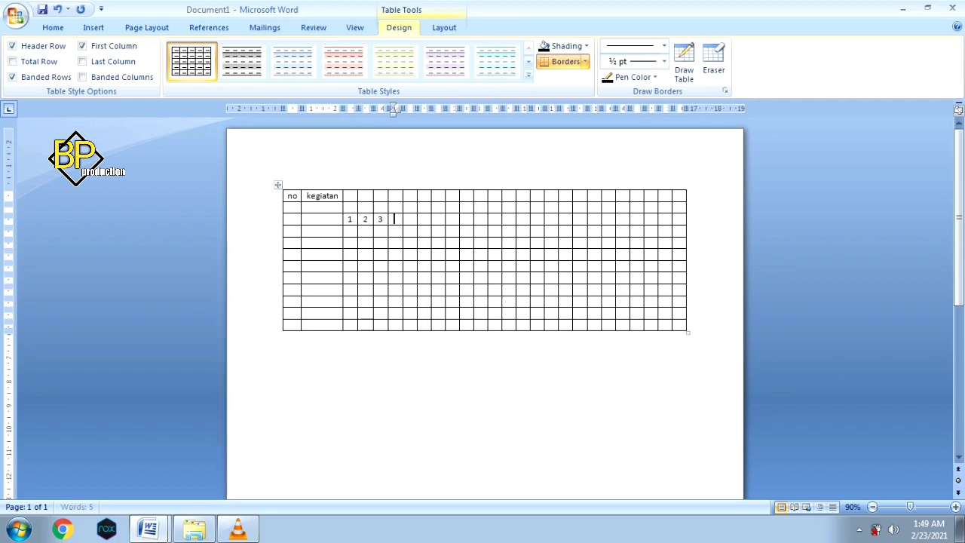
{"action": "type", "text": "4"}
{"action": "key", "text": "Tab"}
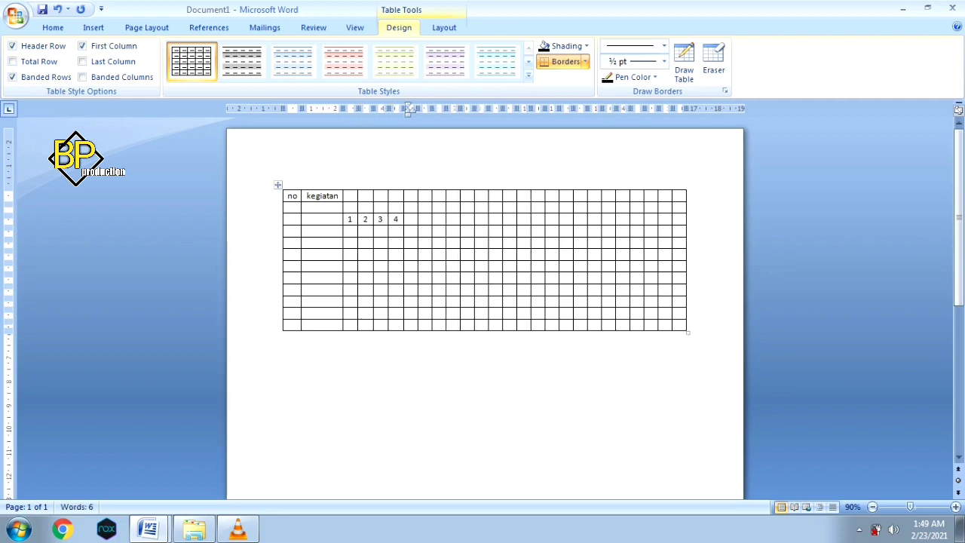
{"action": "type", "text": "1"}
{"action": "key", "text": "Tab"}
{"action": "type", "text": "2"}
{"action": "key", "text": "Tab"}
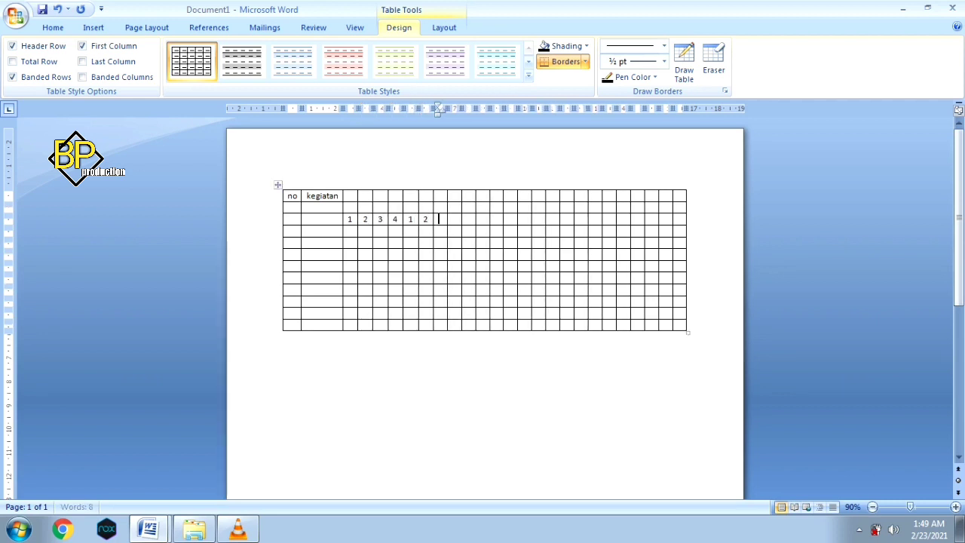
{"action": "type", "text": "3"}
{"action": "key", "text": "Tab"}
{"action": "type", "text": "4"}
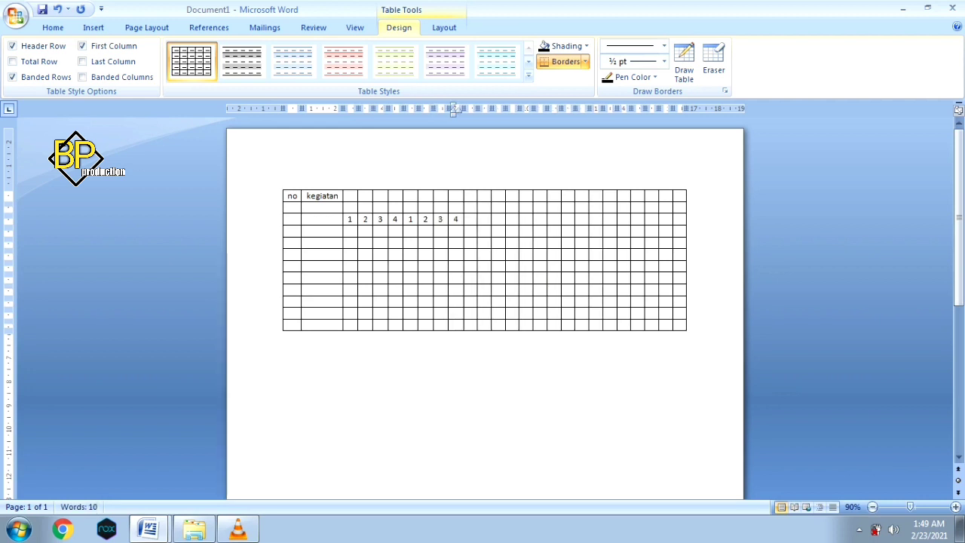
{"action": "key", "text": "Tab"}
{"action": "type", "text": "1"}
{"action": "key", "text": "Tab"}
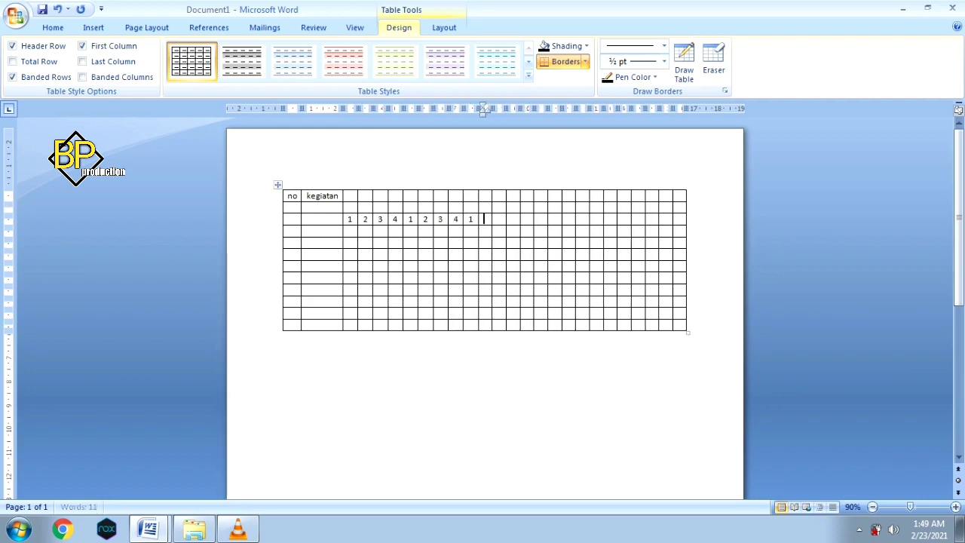
{"action": "type", "text": "2"}
{"action": "key", "text": "Tab"}
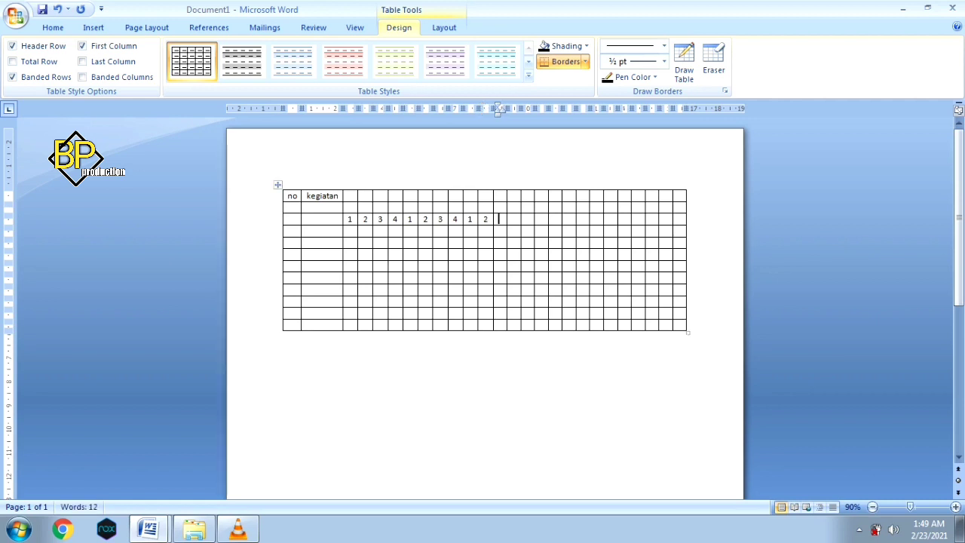
{"action": "type", "text": "3"}
{"action": "key", "text": "Tab"}
{"action": "type", "text": "4"}
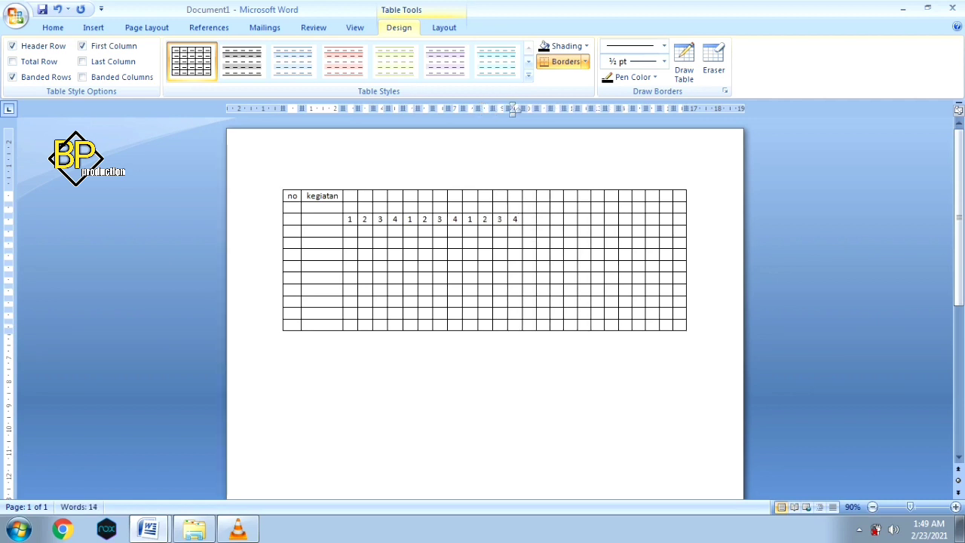
Step: Continue row 2 with three more 1–4 week sets to the end of the row
{"action": "key", "text": "Tab"}
{"action": "type", "text": "1"}
{"action": "key", "text": "Tab"}
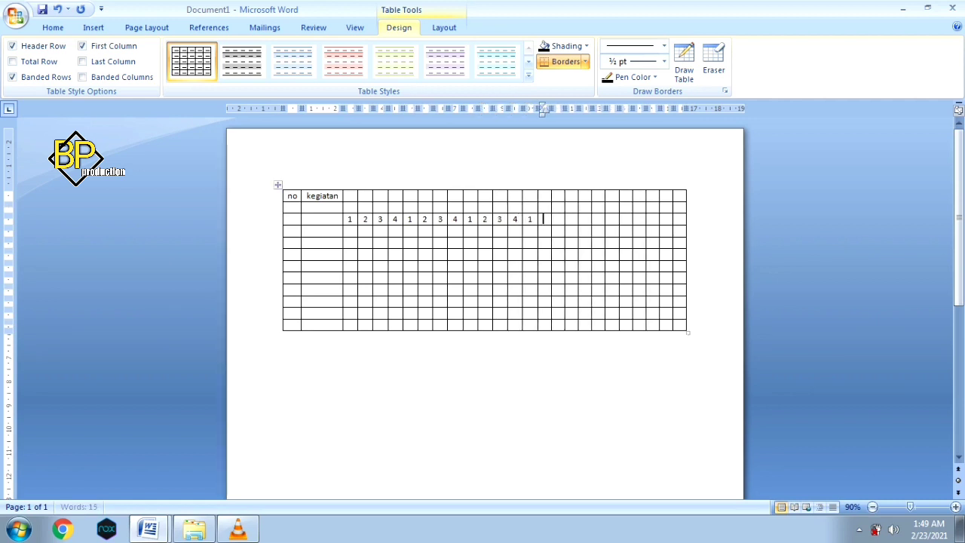
{"action": "type", "text": "2"}
{"action": "key", "text": "Tab"}
{"action": "type", "text": "3"}
{"action": "key", "text": "Tab"}
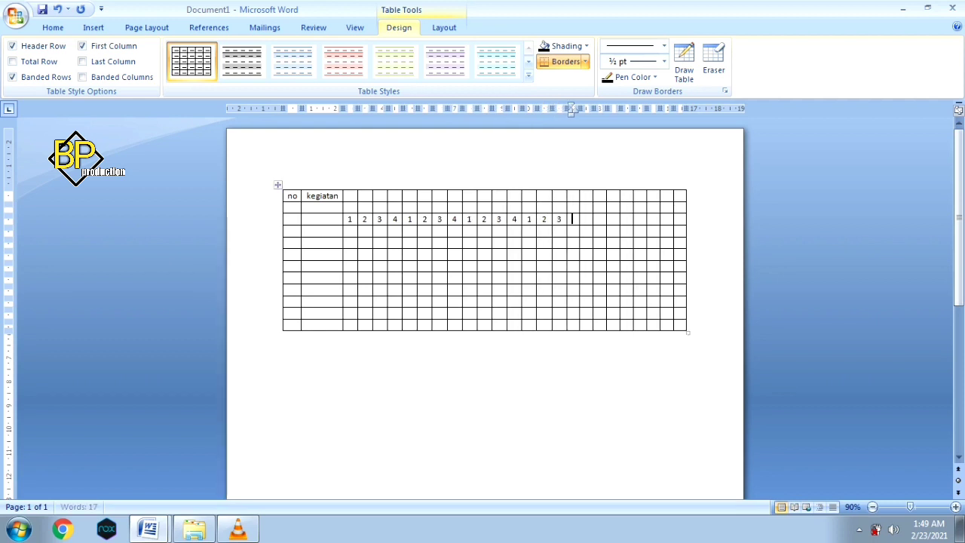
{"action": "type", "text": "4"}
{"action": "key", "text": "Tab"}
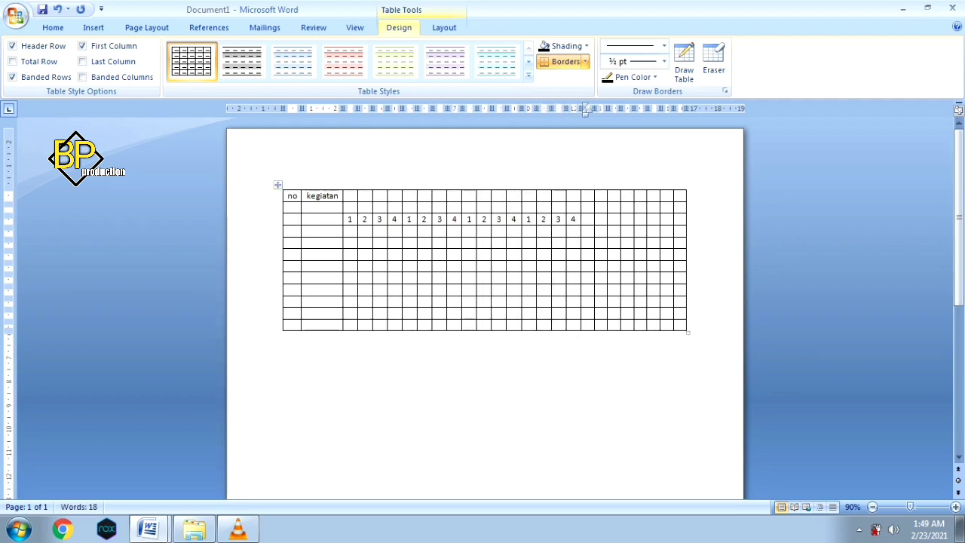
{"action": "type", "text": "1"}
{"action": "key", "text": "Tab"}
{"action": "type", "text": "2"}
{"action": "key", "text": "Tab"}
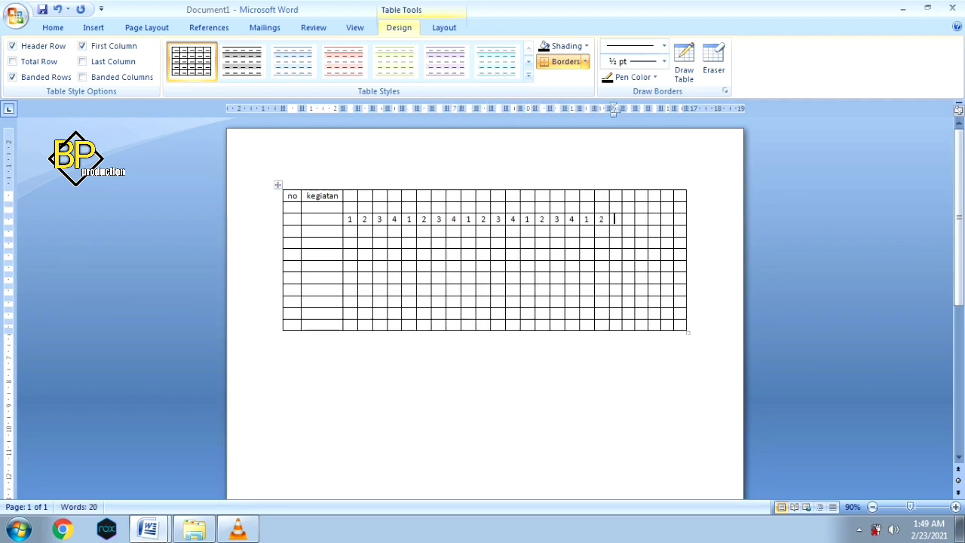
{"action": "type", "text": "3"}
{"action": "key", "text": "Tab"}
{"action": "type", "text": "4"}
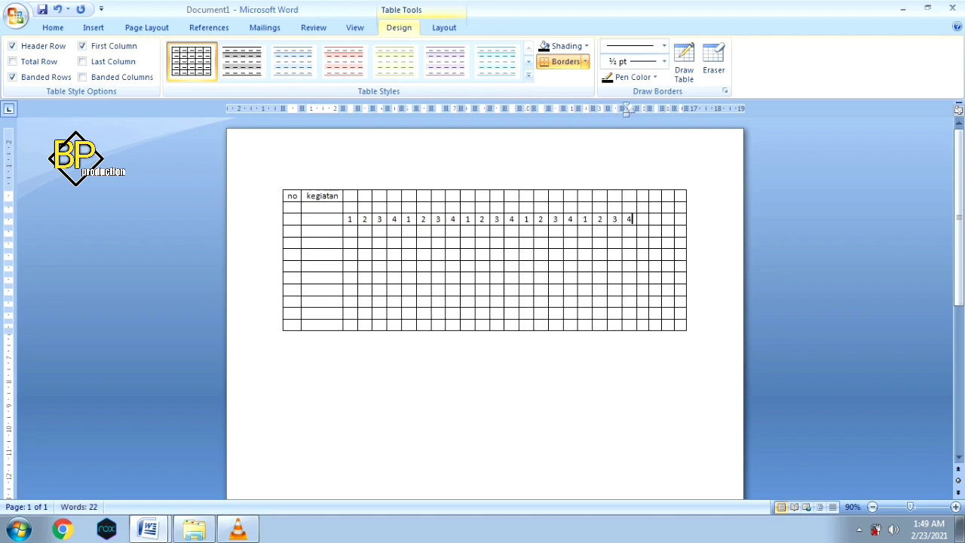
{"action": "key", "text": "Tab"}
{"action": "type", "text": "1"}
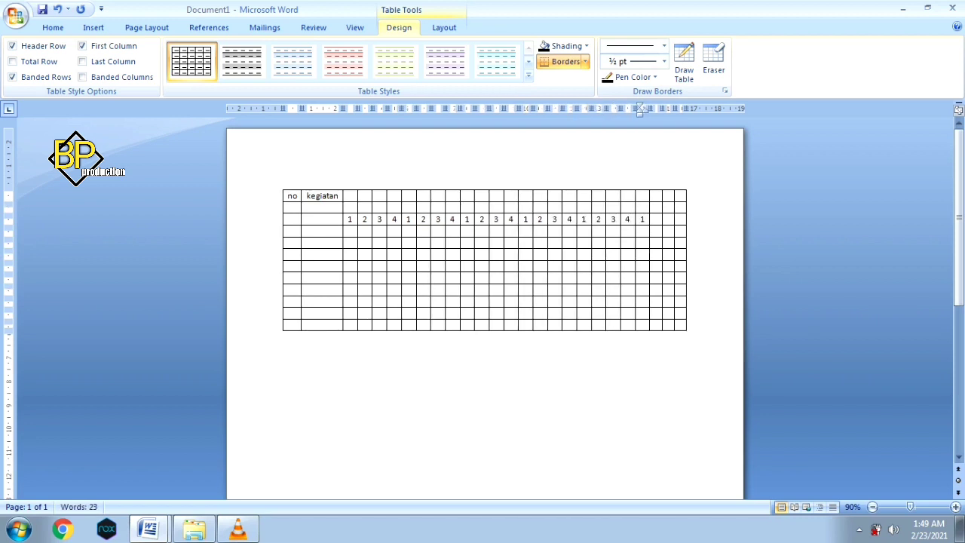
{"action": "key", "text": "Tab"}
{"action": "type", "text": "2"}
{"action": "key", "text": "Tab"}
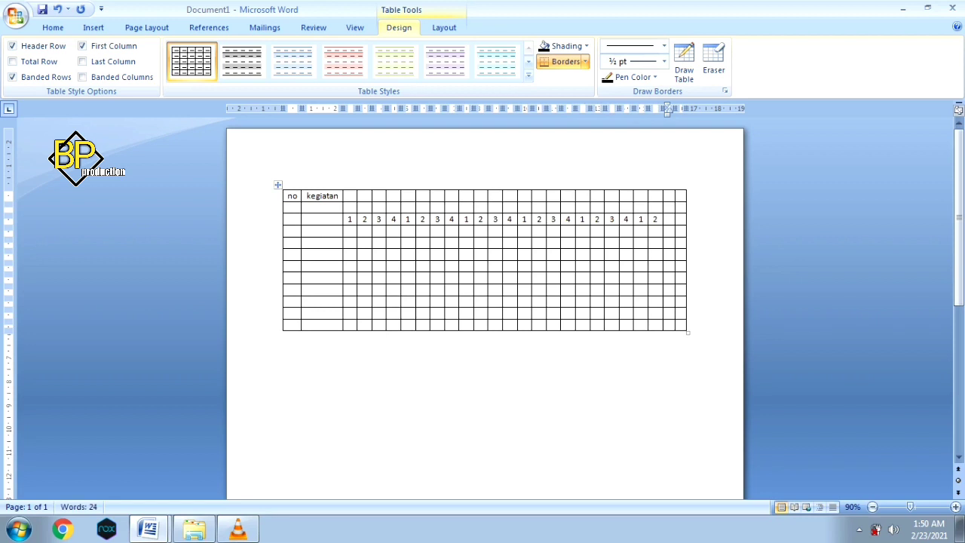
{"action": "type", "text": "3"}
{"action": "key", "text": "Tab"}
{"action": "type", "text": "4"}
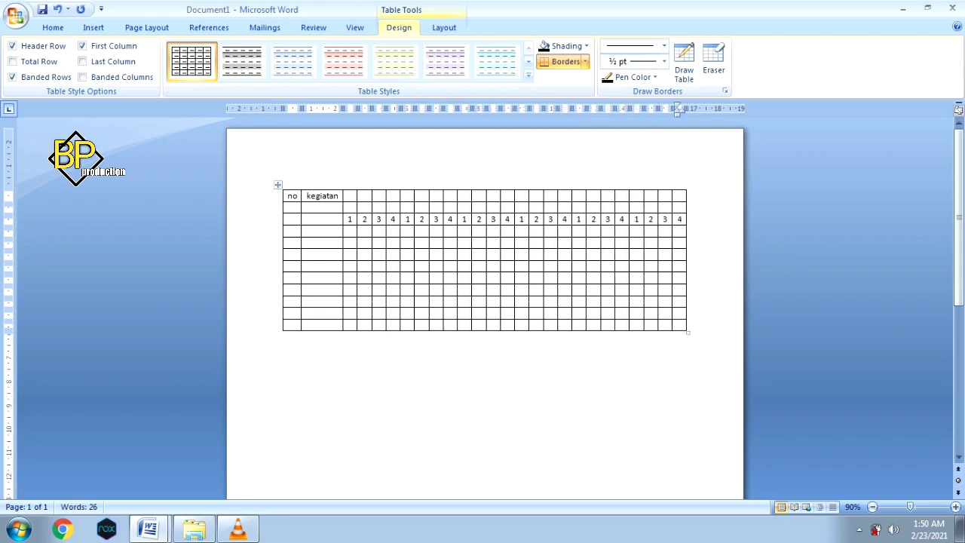
Step: Number the first five activity rows 1 to 5 in the no column
{"action": "key", "text": "Tab"}
{"action": "type", "text": "1"}
{"action": "left_click", "coordinate": [288, 243]}
{"action": "type", "text": "2"}
{"action": "left_click", "coordinate": [289, 254]}
{"action": "type", "text": "3"}
{"action": "left_click", "coordinate": [289, 266]}
{"action": "type", "text": "4"}
{"action": "left_click", "coordinate": [289, 278]}
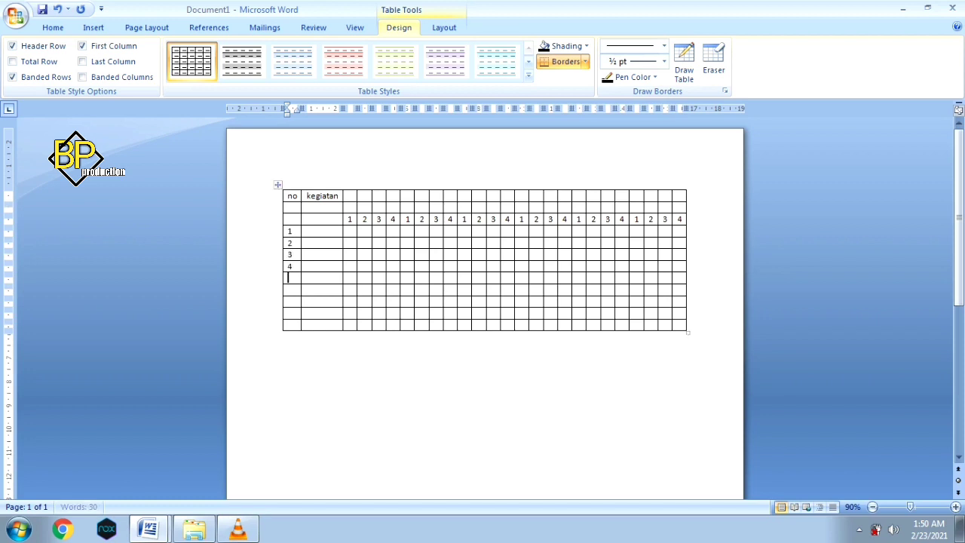
{"action": "type", "text": "5"}
Step: Continue the no column with numbers 6 through 9
{"action": "left_click", "coordinate": [288, 289]}
{"action": "type", "text": "6"}
{"action": "left_click", "coordinate": [289, 301]}
{"action": "type", "text": "7"}
{"action": "left_click", "coordinate": [289, 313]}
{"action": "type", "text": "8"}
{"action": "key", "text": "Down"}
{"action": "type", "text": "9"}
{"action": "left_click", "coordinate": [306, 230]}
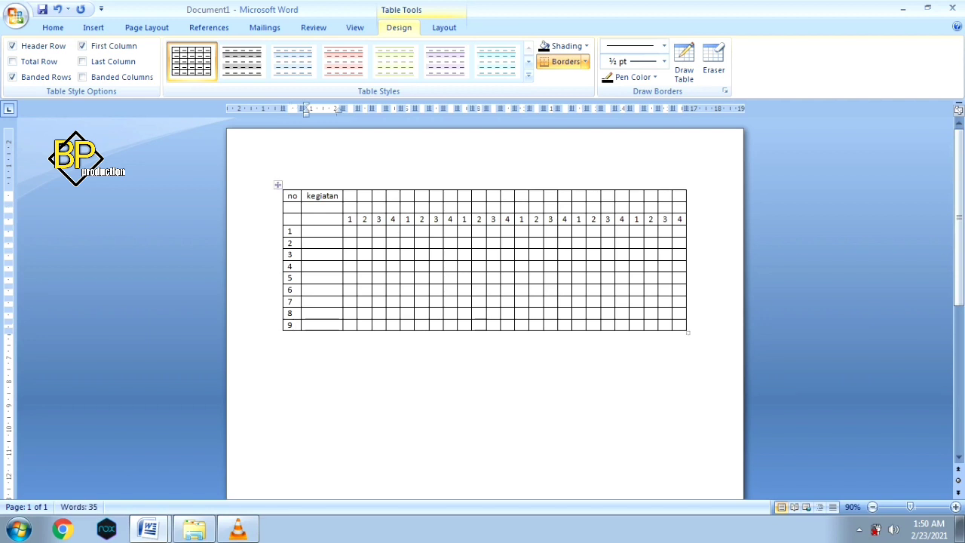
Step: Type 'permohonan judull' into the first kegiatan body cell
{"action": "scroll", "coordinate": [920, 78], "scroll_direction": "up", "scroll_amount": 7}
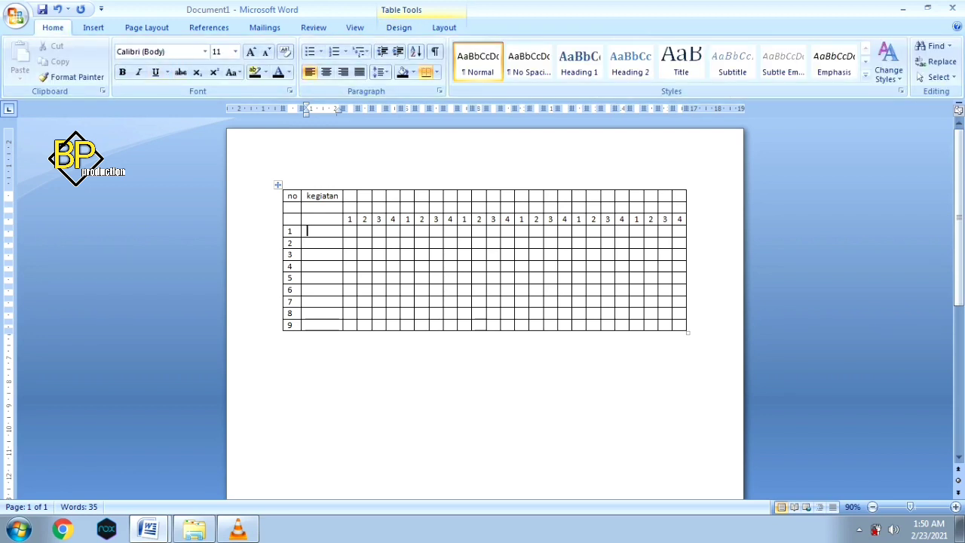
{"action": "type", "text": "perm"}
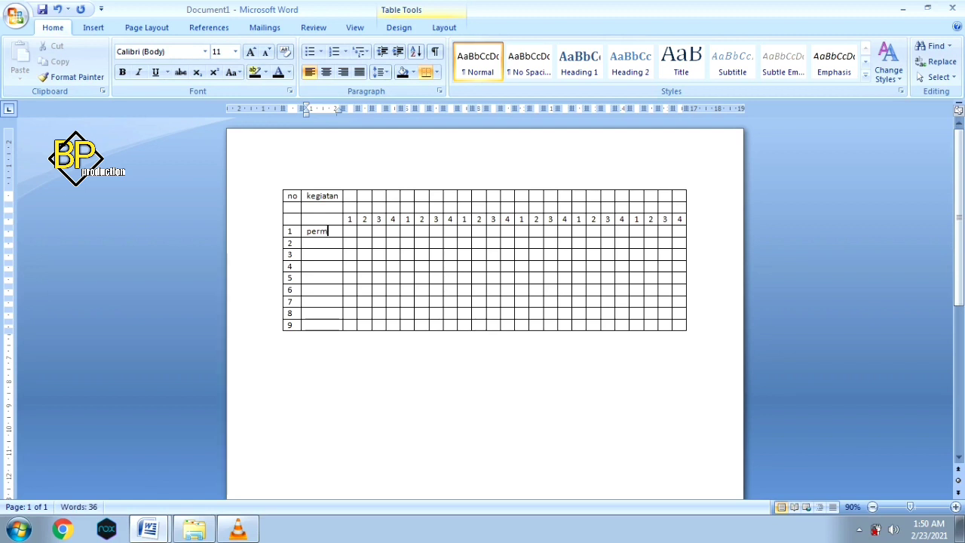
{"action": "type", "text": "ohonan"}
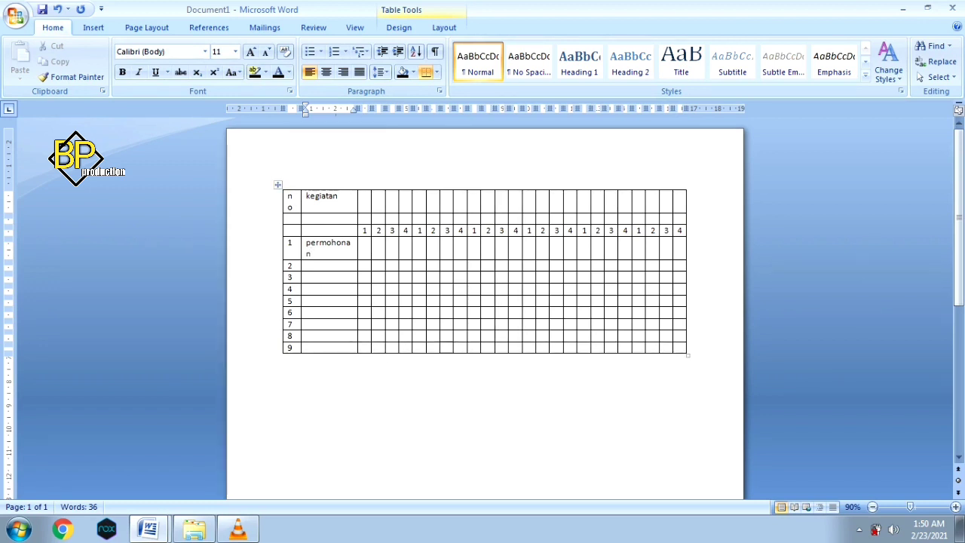
{"action": "type", "text": "ju"}
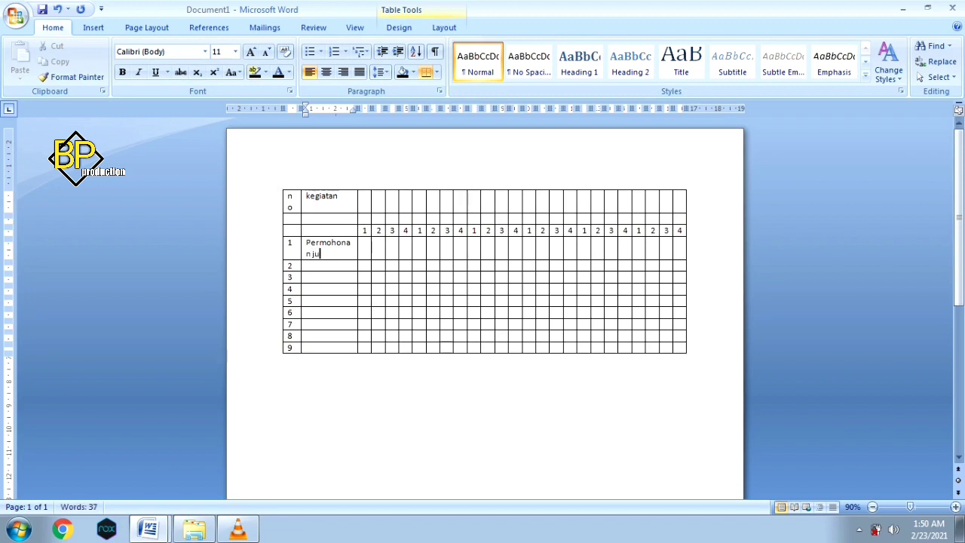
{"action": "type", "text": "d"}
{"action": "type", "text": "ul"}
{"action": "type", "text": "l"}
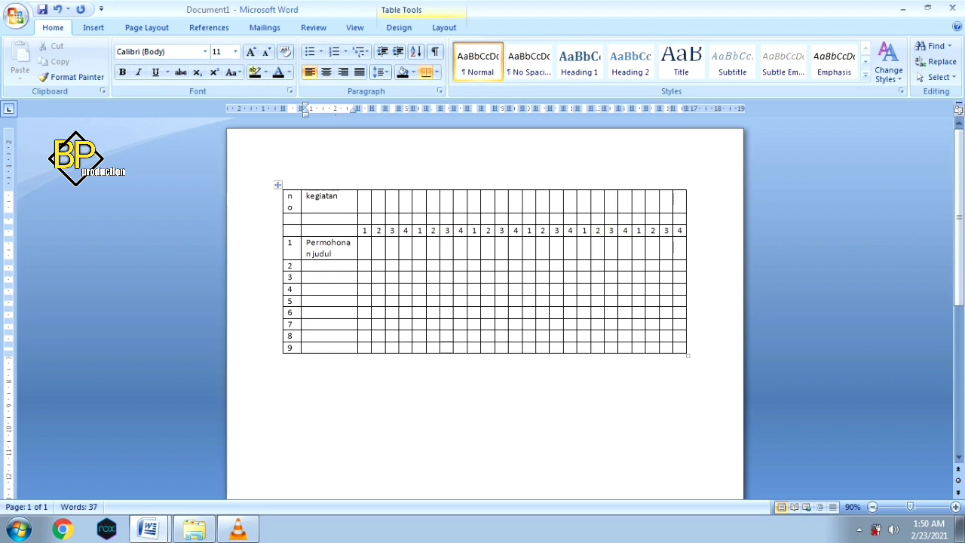
Step: Select the whole table and set its text to Times New Roman, size 12
{"action": "left_click_drag", "start_coordinate": [411, 219], "coordinate": [290, 366]}
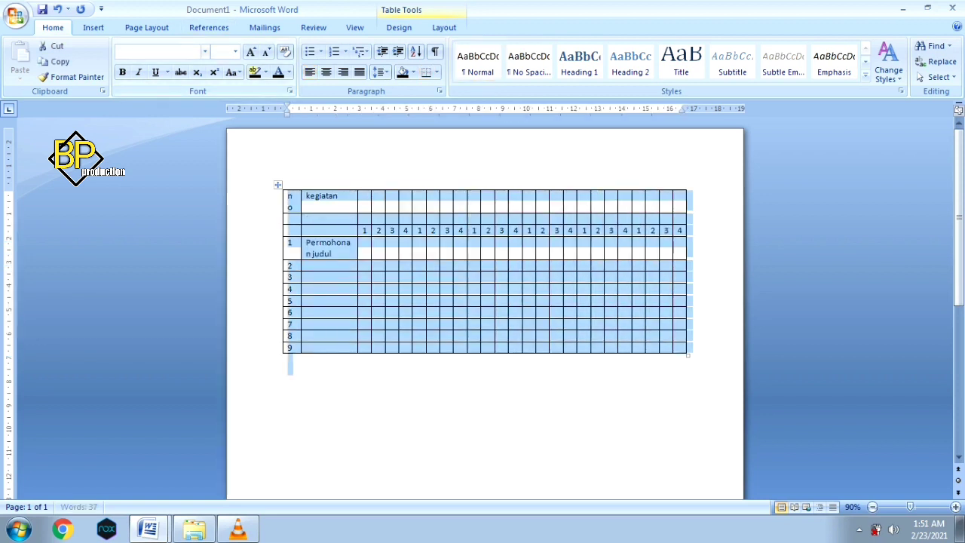
{"action": "left_click", "coordinate": [204, 51]}
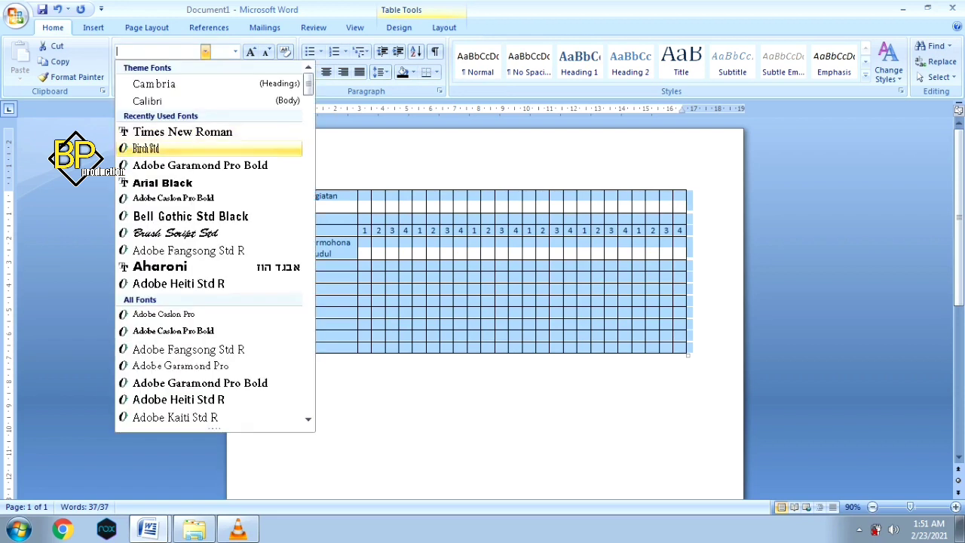
{"action": "left_click", "coordinate": [174, 131]}
{"action": "left_click", "coordinate": [236, 52]}
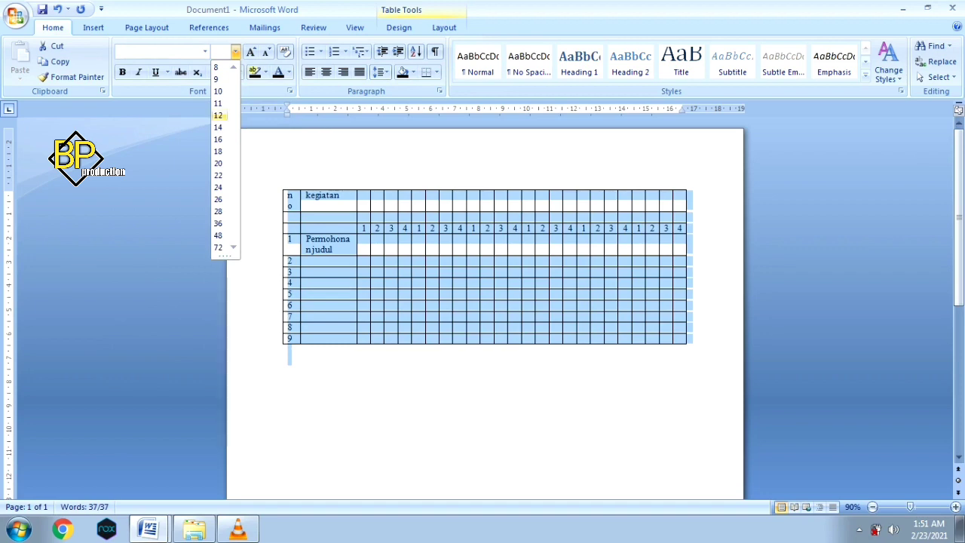
{"action": "left_click", "coordinate": [218, 114]}
{"action": "left_click", "coordinate": [204, 52]}
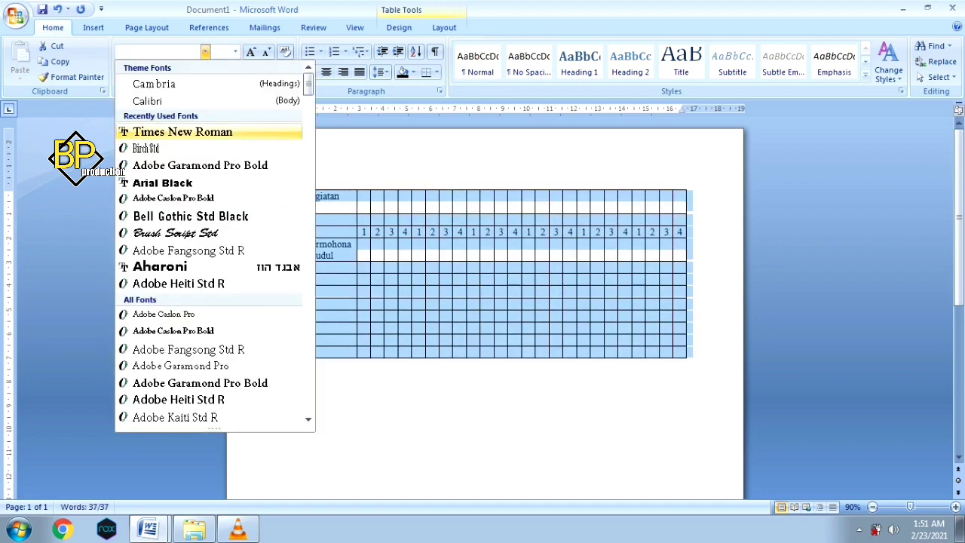
{"action": "left_click", "coordinate": [173, 131]}
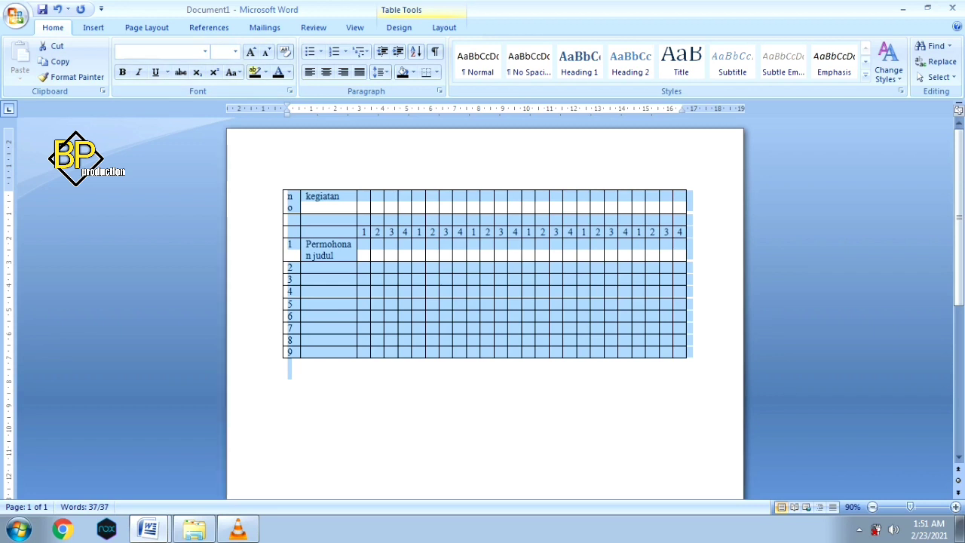
{"action": "left_click_drag", "start_coordinate": [328, 196], "coordinate": [327, 352]}
{"action": "left_click", "coordinate": [289, 367]}
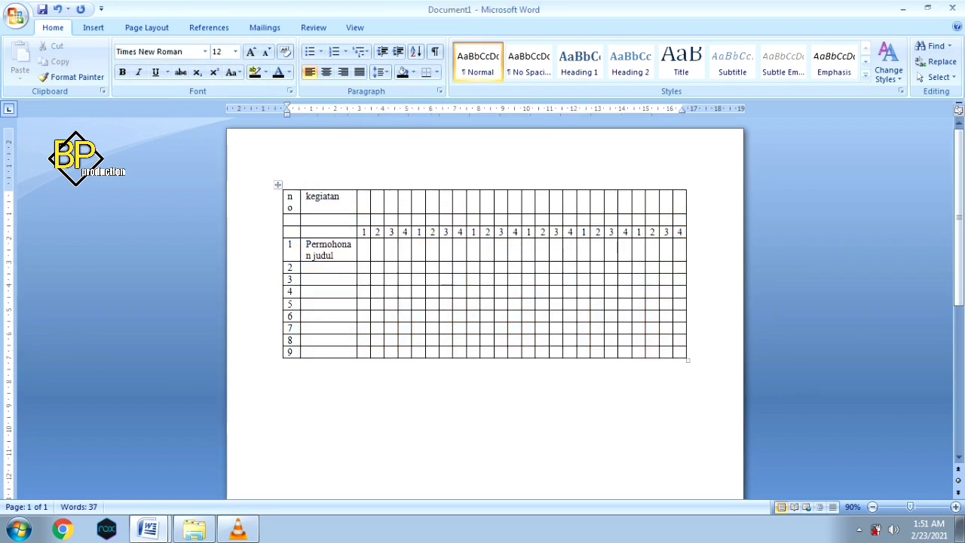
Step: Retype the first activity as 'Permohonan judul' and drag the table's corner to widen it
{"action": "left_click", "coordinate": [311, 255]}
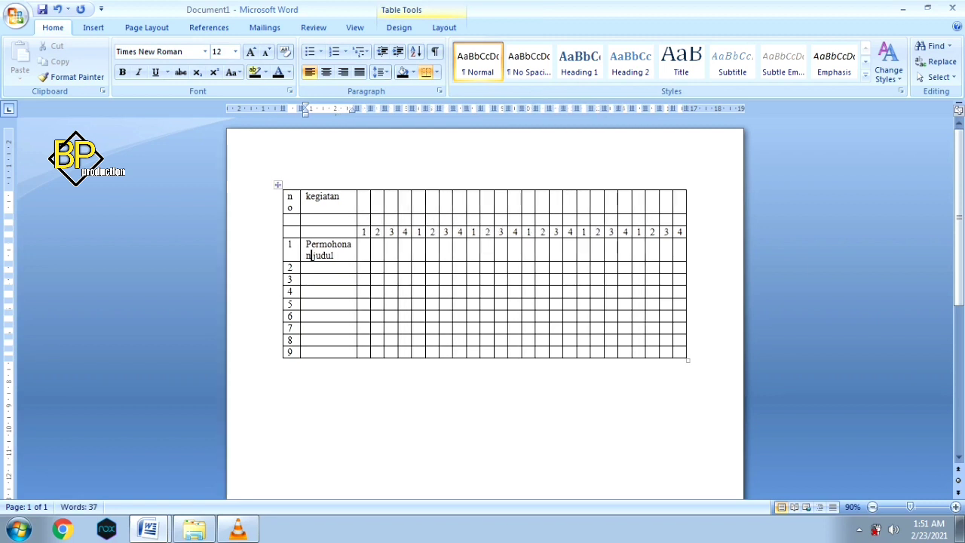
{"action": "left_click_drag", "start_coordinate": [357, 281], "coordinate": [358, 254]}
{"action": "left_click_drag", "start_coordinate": [333, 254], "coordinate": [306, 245]}
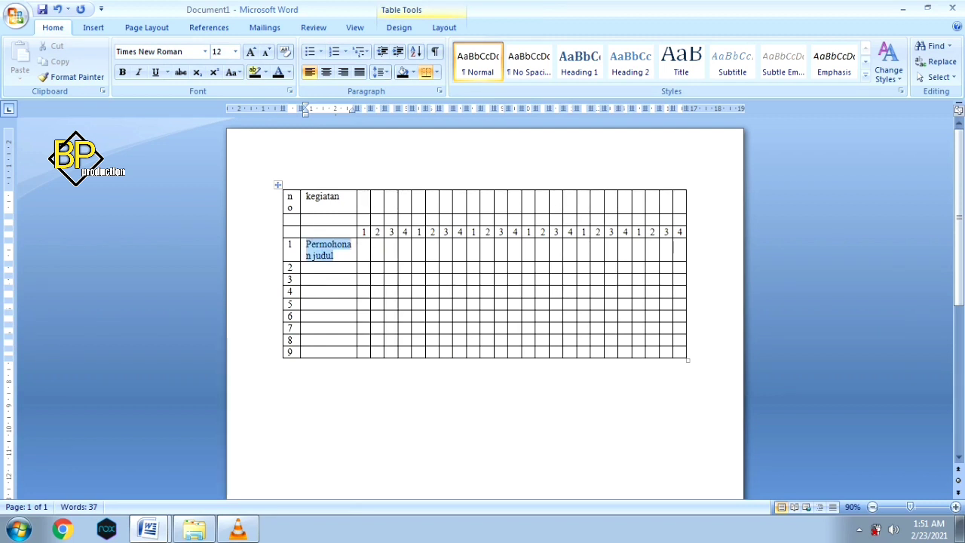
{"action": "key", "text": "Delete"}
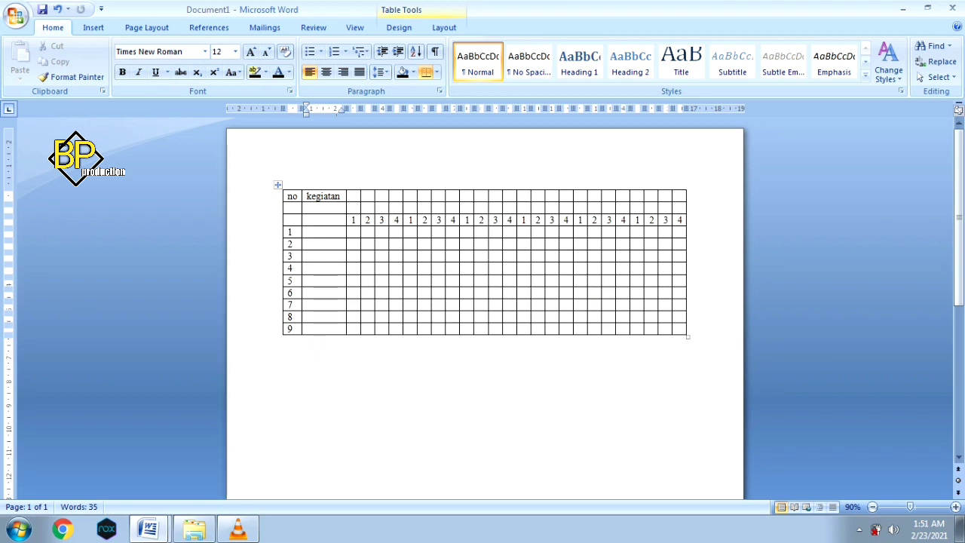
{"action": "type", "text": "Per"}
{"action": "type", "text": "moho"}
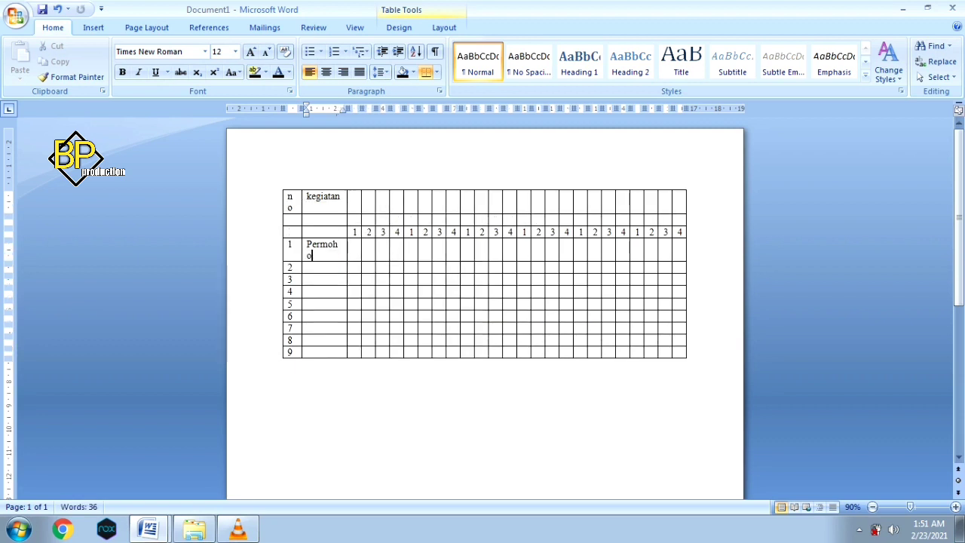
{"action": "type", "text": "nan"}
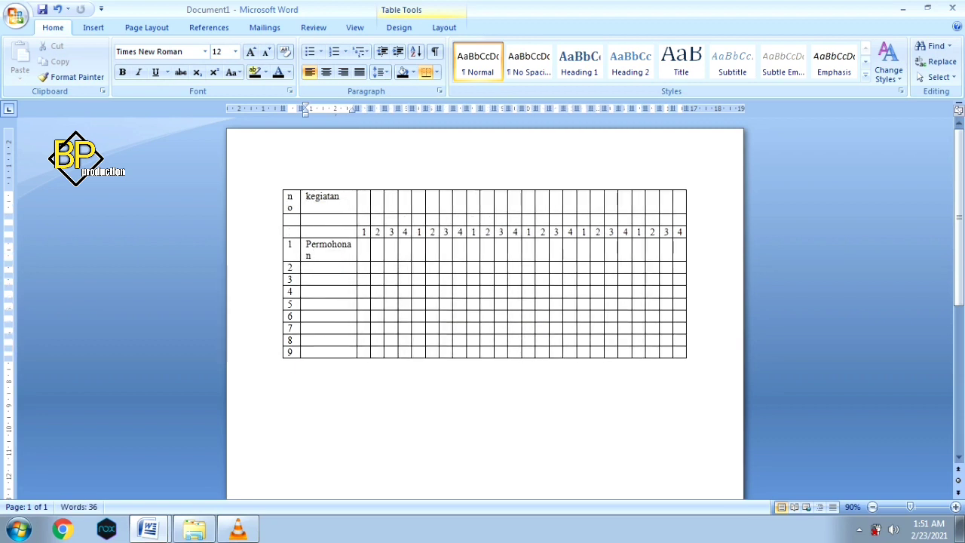
{"action": "type", "text": " jud"}
{"action": "type", "text": "ul"}
{"action": "left_click_drag", "start_coordinate": [687, 360], "coordinate": [713, 367]}
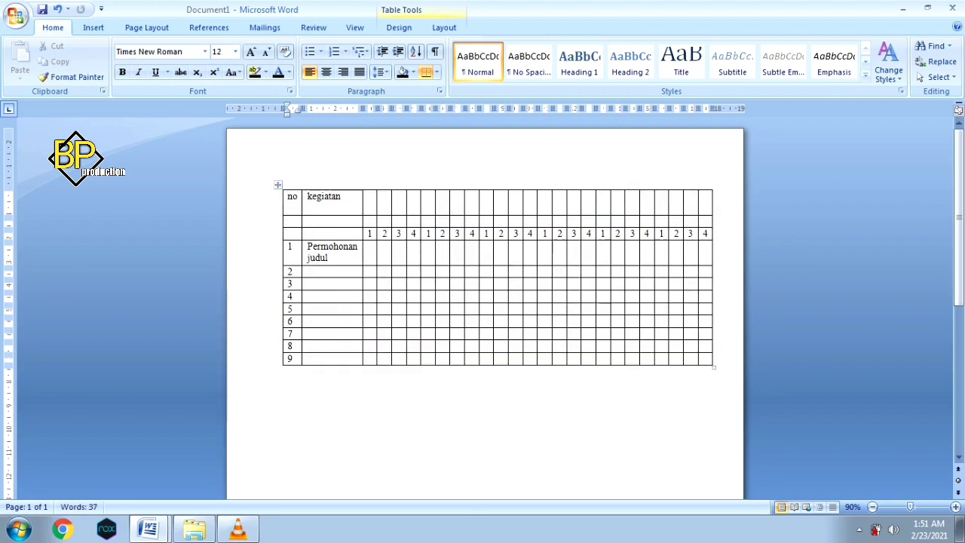
{"action": "left_click", "coordinate": [307, 283]}
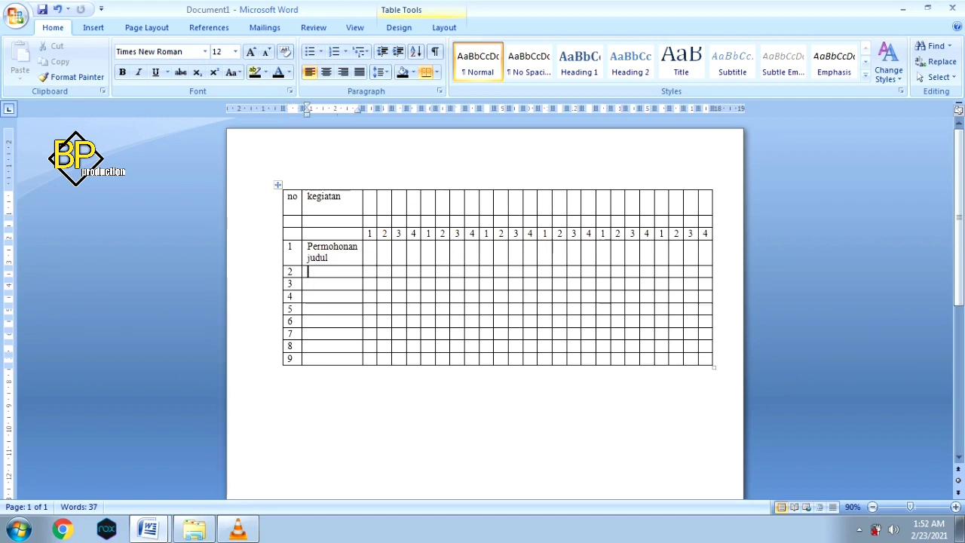
Step: Enter 'Pengumpulan Data' and two-line 'Penyusunan Proposal' as activities 2 and 3
{"action": "type", "text": "Peng"}
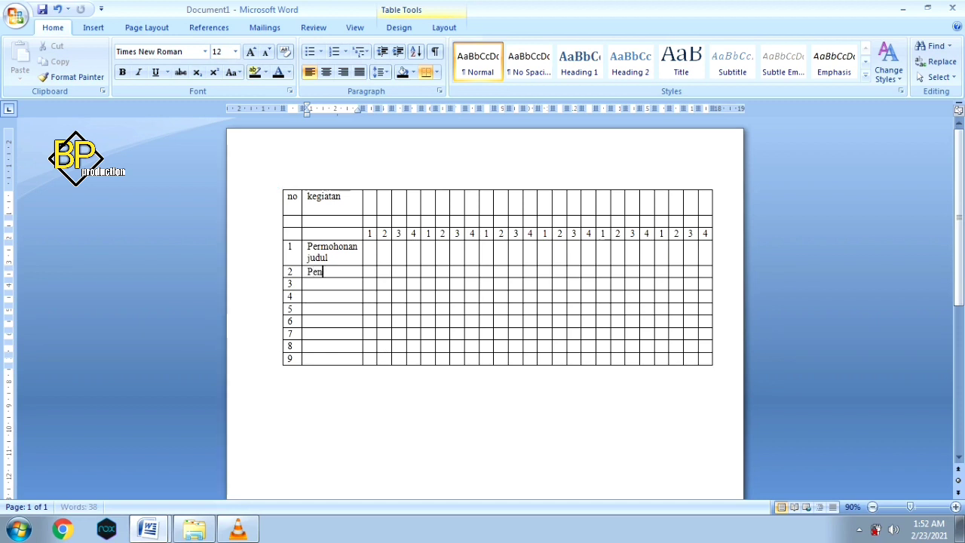
{"action": "type", "text": "umpul"}
{"action": "type", "text": "an"}
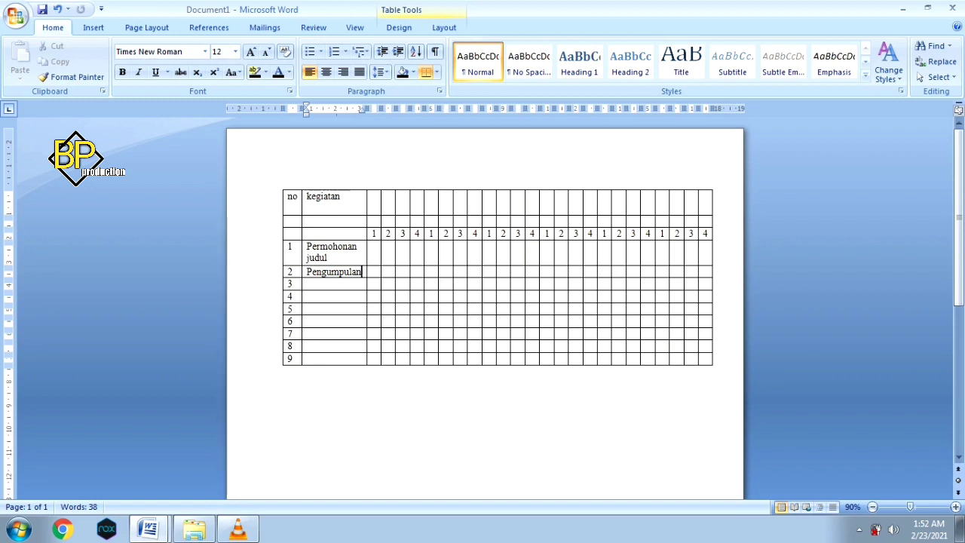
{"action": "type", "text": " D"}
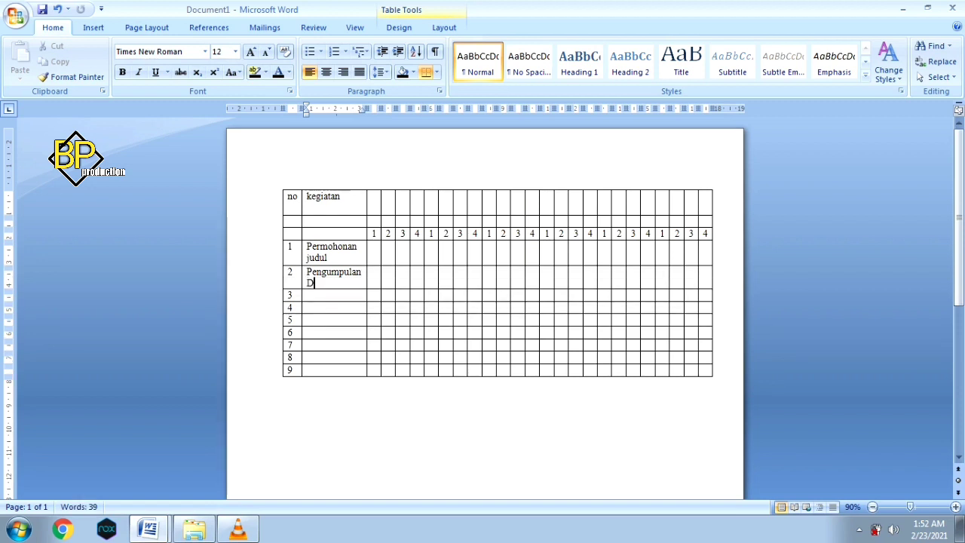
{"action": "type", "text": "ata"}
{"action": "left_click", "coordinate": [308, 295]}
{"action": "type", "text": "P"}
{"action": "type", "text": "enyus"}
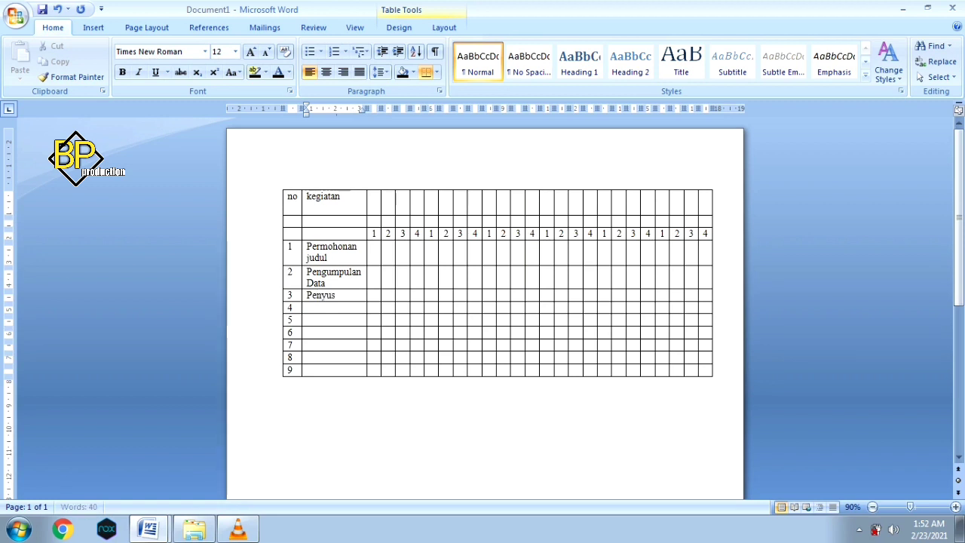
{"action": "type", "text": "unan"}
{"action": "key", "text": "Return"}
{"action": "type", "text": "P"}
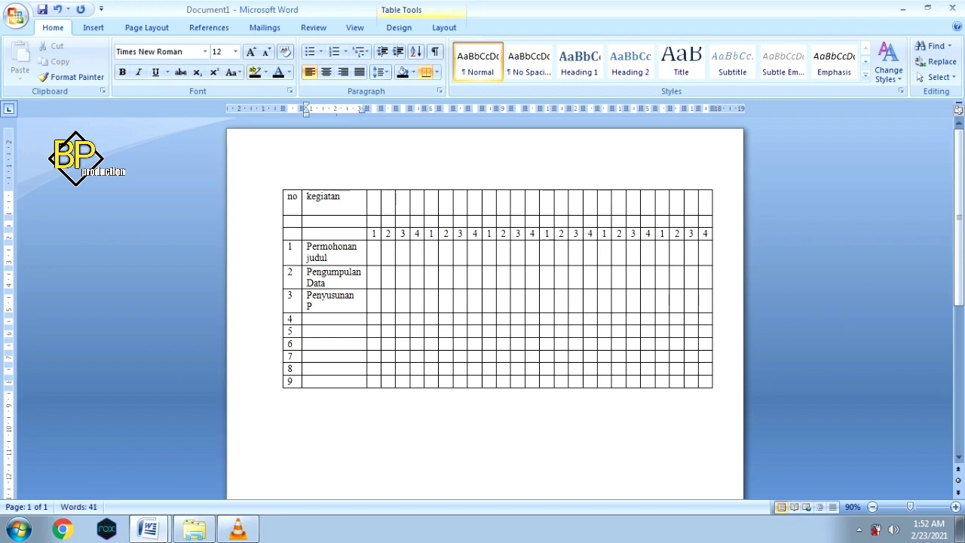
{"action": "type", "text": "roposa"}
{"action": "type", "text": "l"}
Step: Enter 'Bimbingan Proposal' and 'Seminar Proposal' on two lines each as activities 4 and 5
{"action": "left_click", "coordinate": [307, 318]}
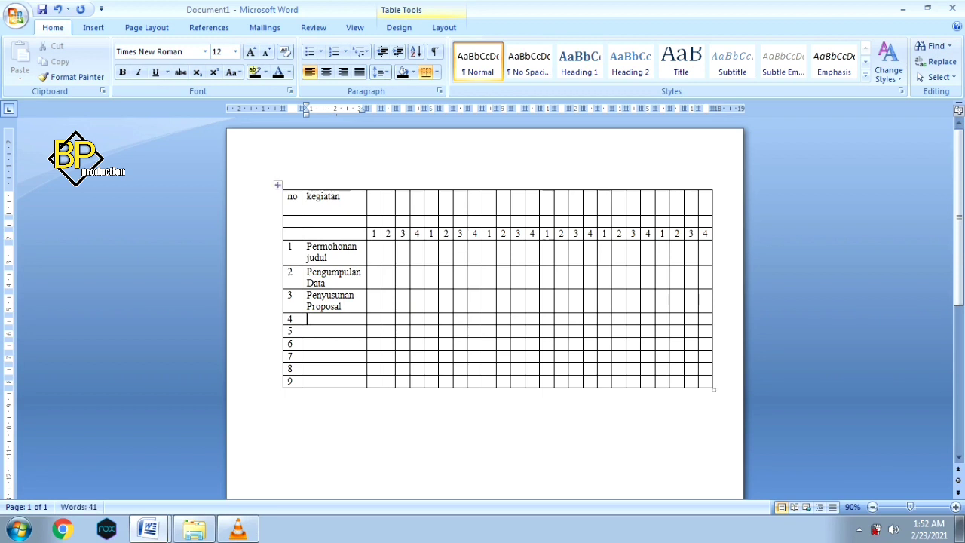
{"action": "type", "text": "Bi"}
{"action": "type", "text": "mbi"}
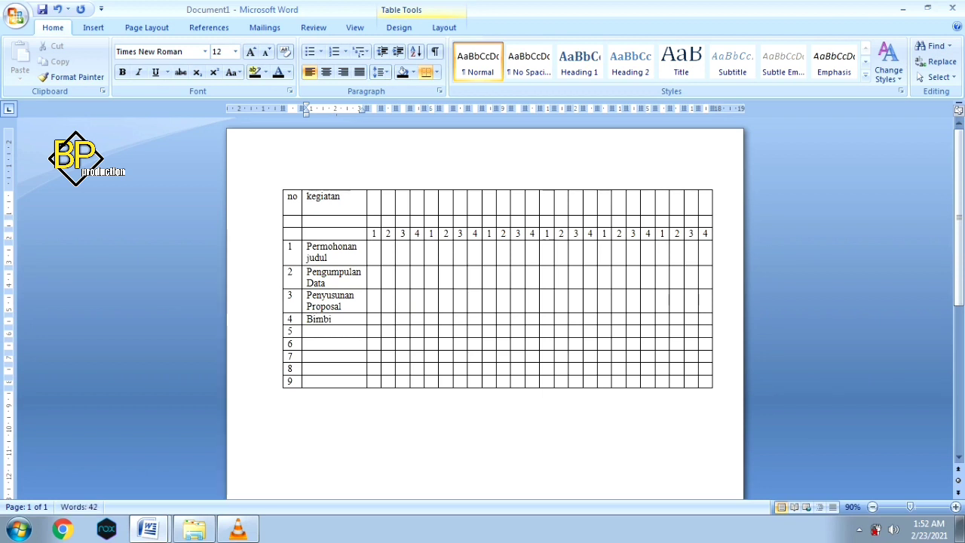
{"action": "type", "text": "ngan"}
{"action": "key", "text": "Return"}
{"action": "type", "text": "P"}
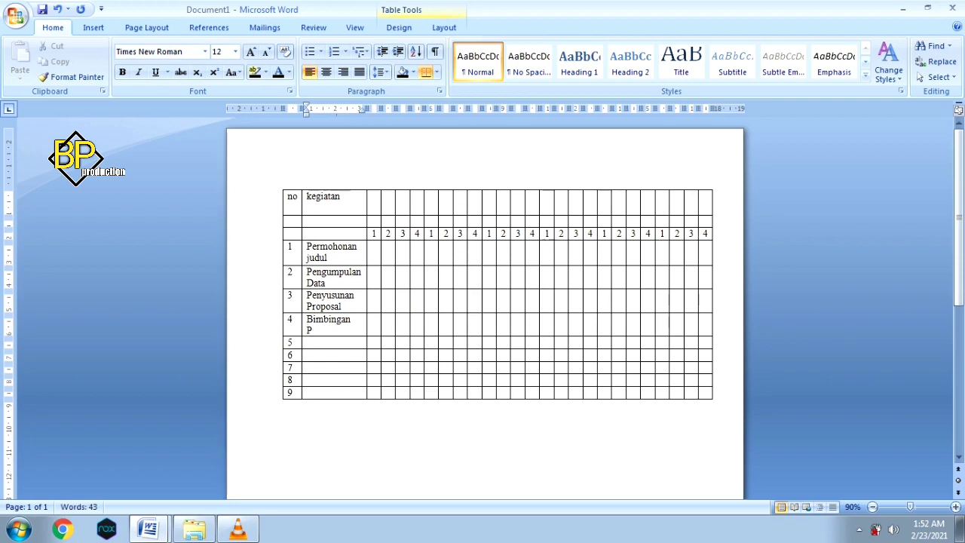
{"action": "type", "text": "ropo"}
{"action": "type", "text": "sal"}
{"action": "left_click", "coordinate": [307, 342]}
{"action": "type", "text": "Se"}
{"action": "type", "text": "m"}
{"action": "type", "text": "ina"}
{"action": "type", "text": "r"}
{"action": "key", "text": "Return"}
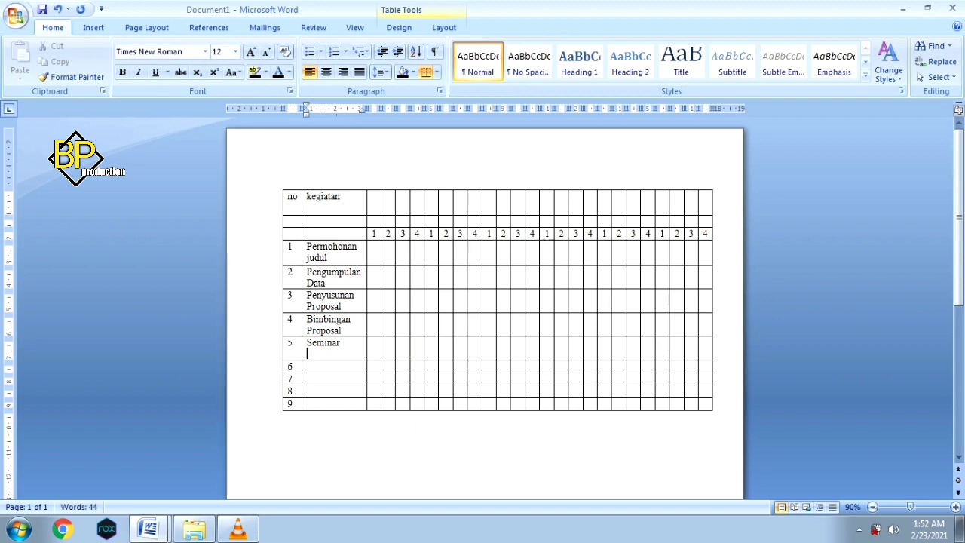
{"action": "type", "text": "Propo"}
{"action": "type", "text": "sal"}
Step: Enter 'Penyusunan' and 'Skripsi' as activities 6 and 7
{"action": "left_click", "coordinate": [308, 366]}
{"action": "type", "text": "P"}
{"action": "type", "text": "eny"}
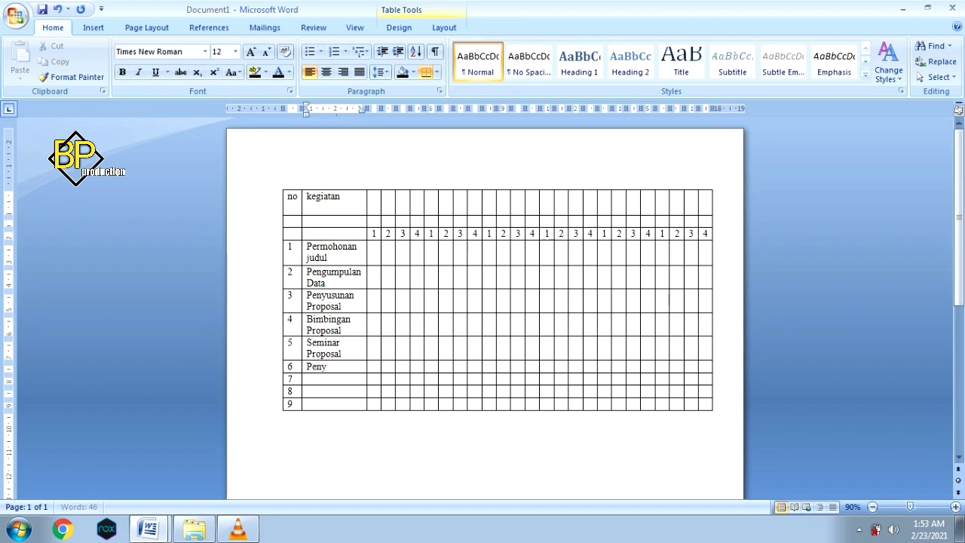
{"action": "type", "text": "usu"}
{"action": "type", "text": "nan"}
{"action": "left_click", "coordinate": [309, 378]}
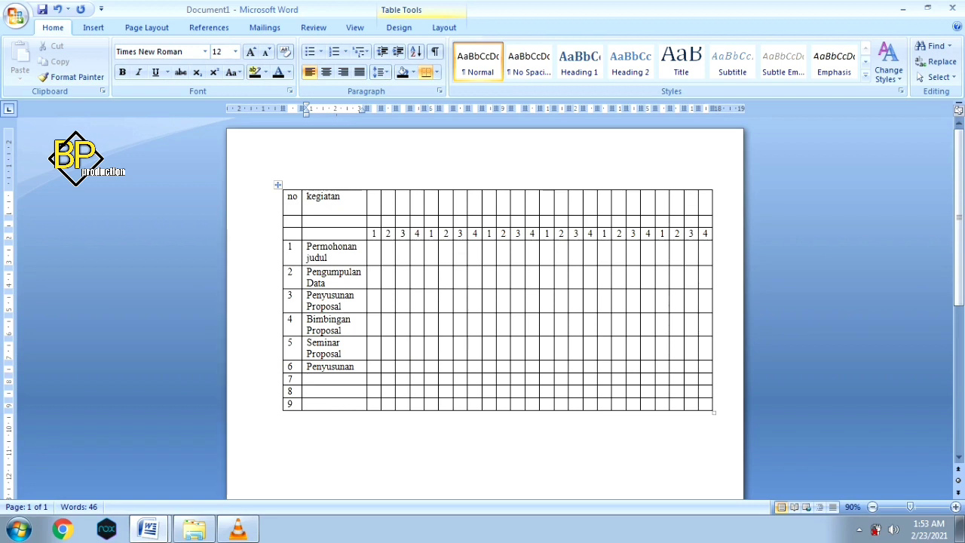
{"action": "type", "text": "Sk"}
{"action": "type", "text": "ripsi"}
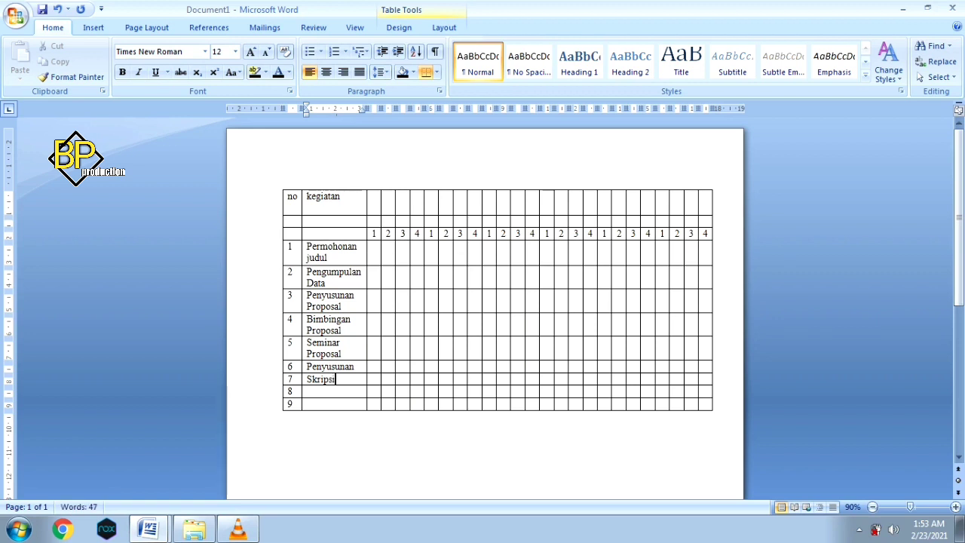
Step: Enter 'Perbaikan' for activity 8 and 'Jadwal Meja Hijau' on two lines for activity 9
{"action": "left_click", "coordinate": [316, 391]}
{"action": "type", "text": "p"}
{"action": "key", "text": "BackSpace"}
{"action": "type", "text": "P"}
{"action": "type", "text": "erba"}
{"action": "type", "text": "ikan"}
{"action": "left_click", "coordinate": [317, 404]}
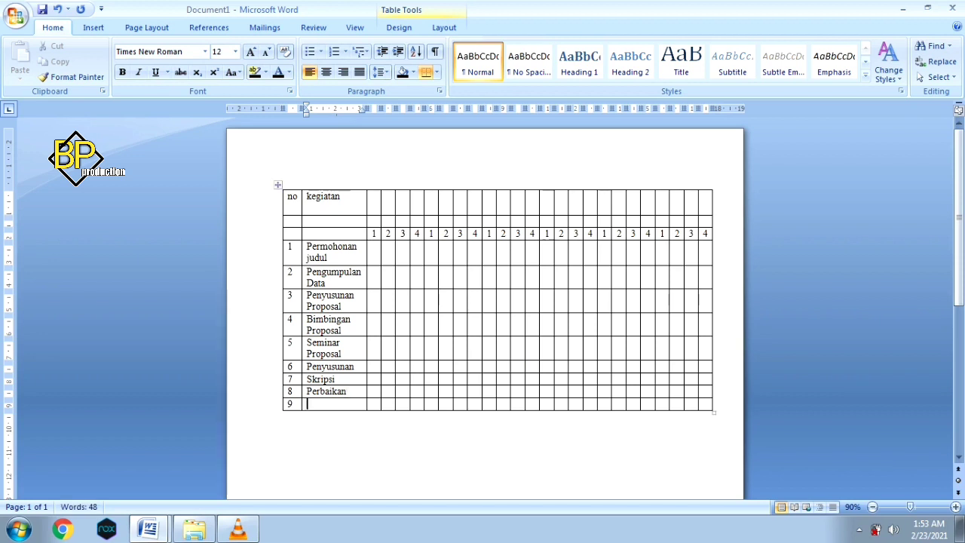
{"action": "type", "text": "Jad"}
{"action": "type", "text": "wal"}
{"action": "type", "text": " M"}
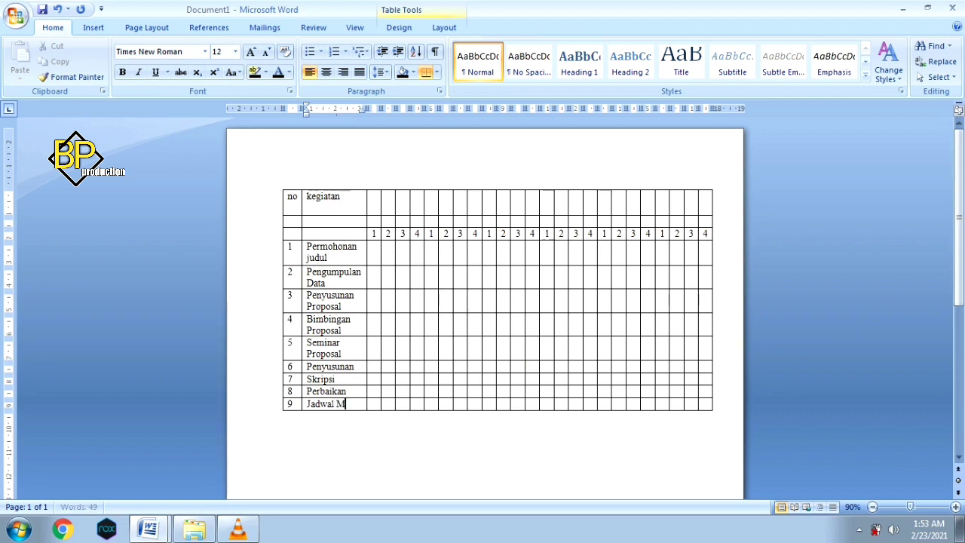
{"action": "type", "text": "eja"}
{"action": "key", "text": "Return"}
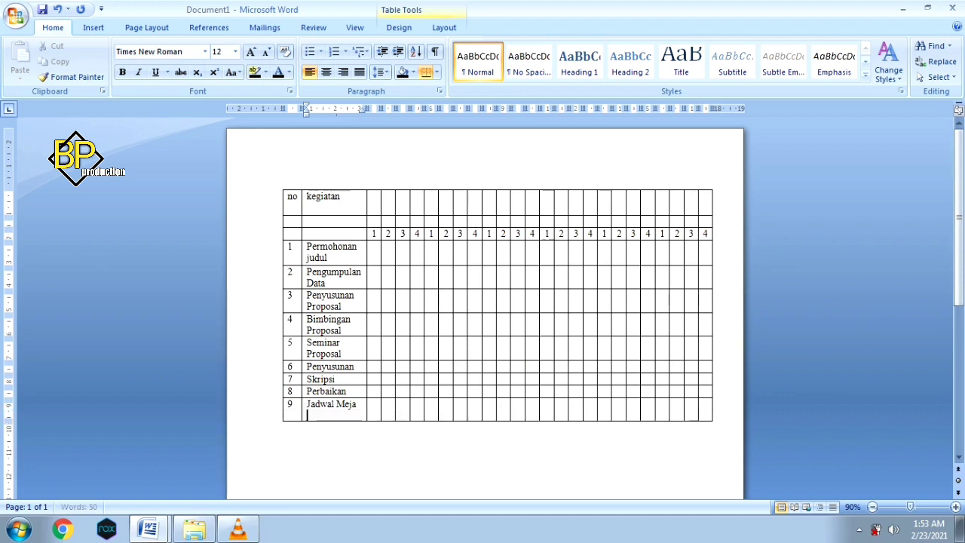
{"action": "type", "text": "Hi"}
{"action": "type", "text": "j"}
{"action": "type", "text": "au"}
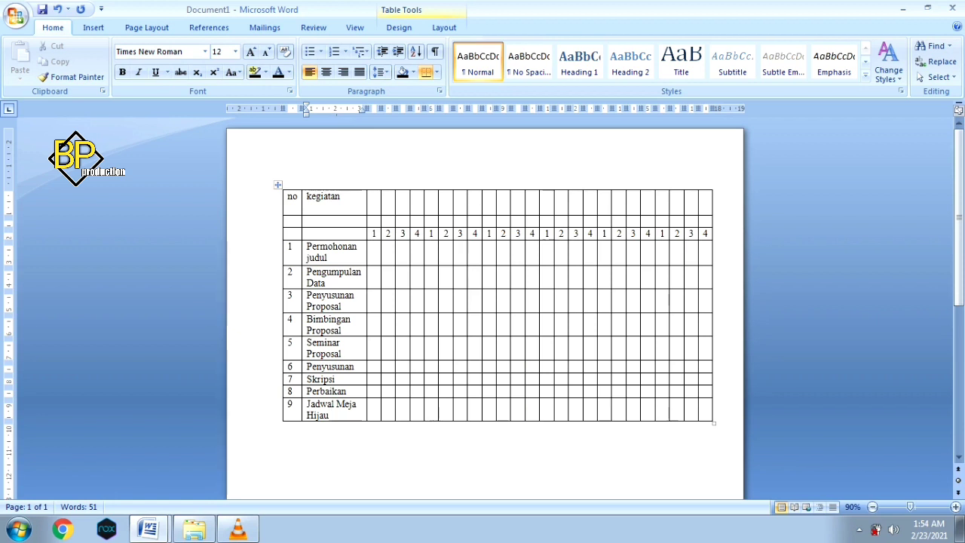
Step: Merge the top-row cells right of kegiatan into one centred header reading 'Waktu (Bulan) 2021'
{"action": "left_click", "coordinate": [372, 196]}
{"action": "left_click_drag", "start_coordinate": [372, 196], "coordinate": [712, 196]}
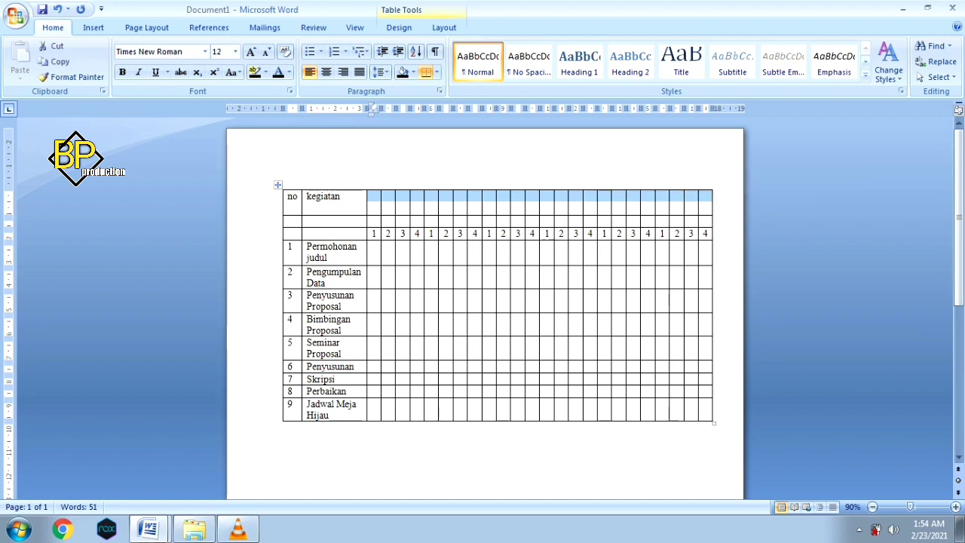
{"action": "right_click", "coordinate": [375, 194]}
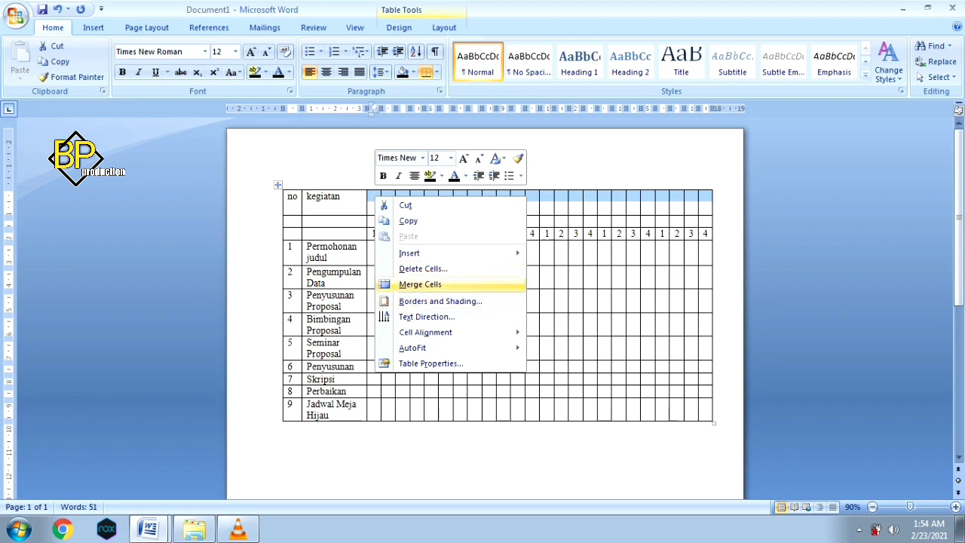
{"action": "left_click", "coordinate": [420, 284]}
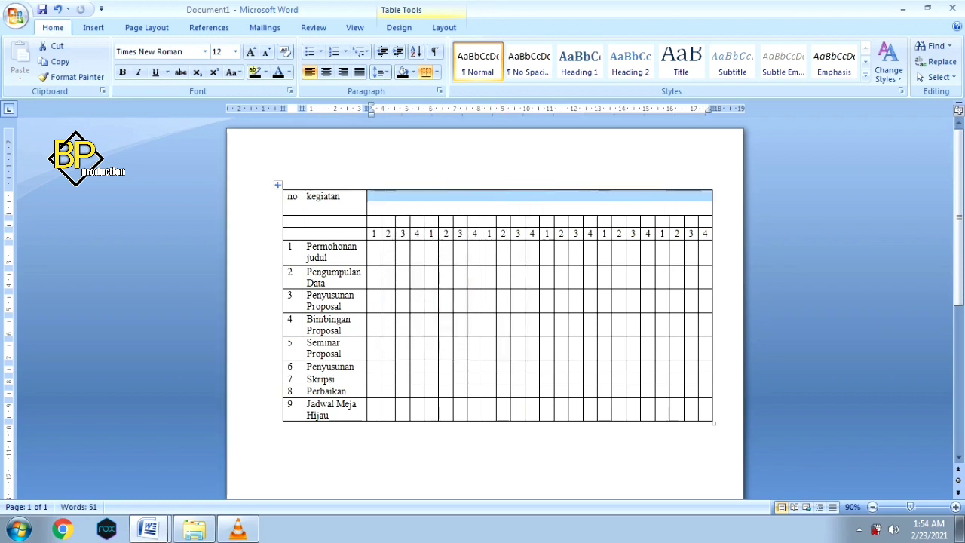
{"action": "left_click", "coordinate": [372, 196]}
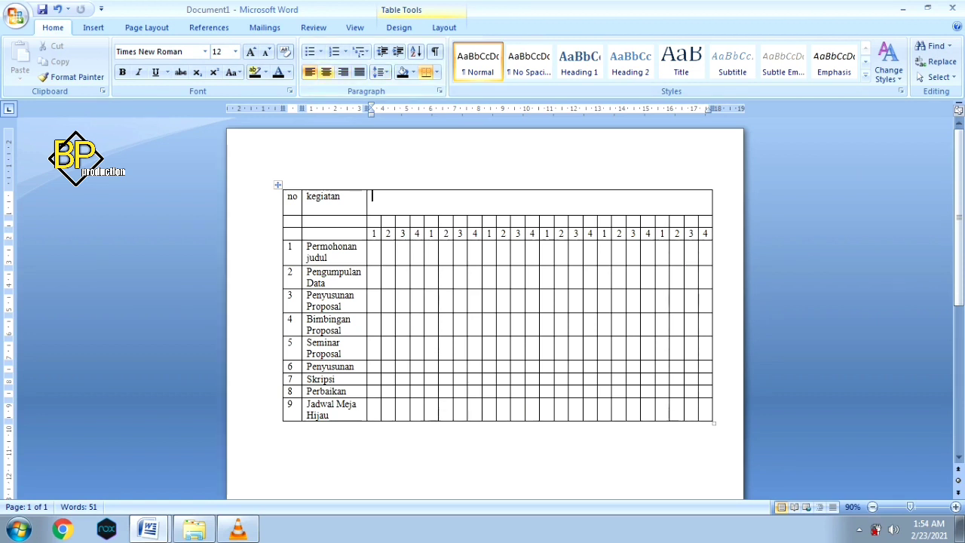
{"action": "left_click", "coordinate": [325, 72]}
{"action": "type", "text": "W"}
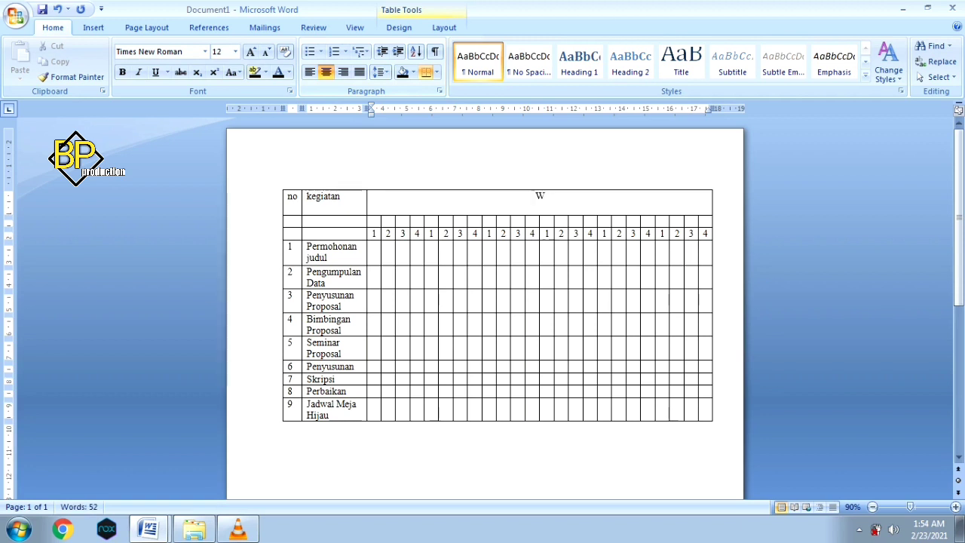
{"action": "type", "text": "akt"}
{"action": "type", "text": "u "}
{"action": "type", "text": "("}
{"action": "type", "text": "Bu"}
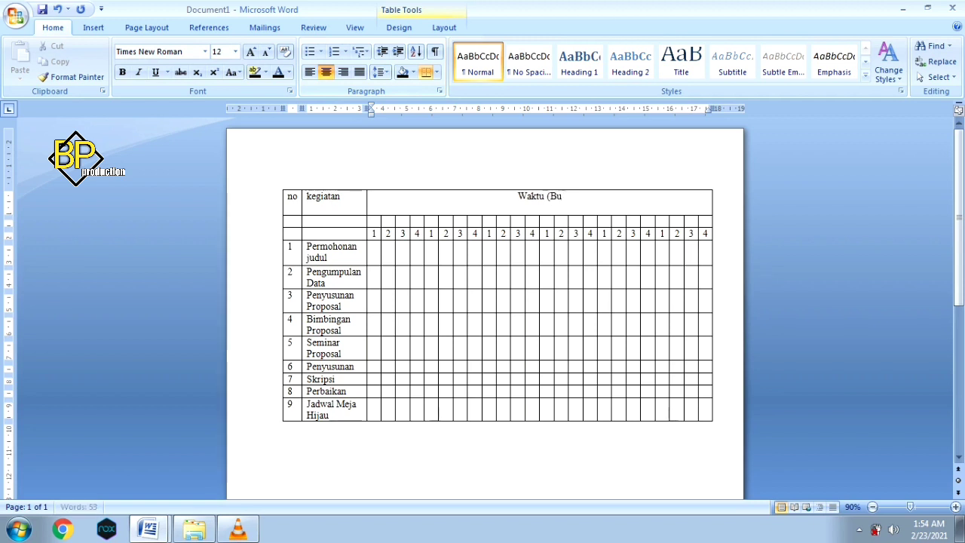
{"action": "type", "text": "lan"}
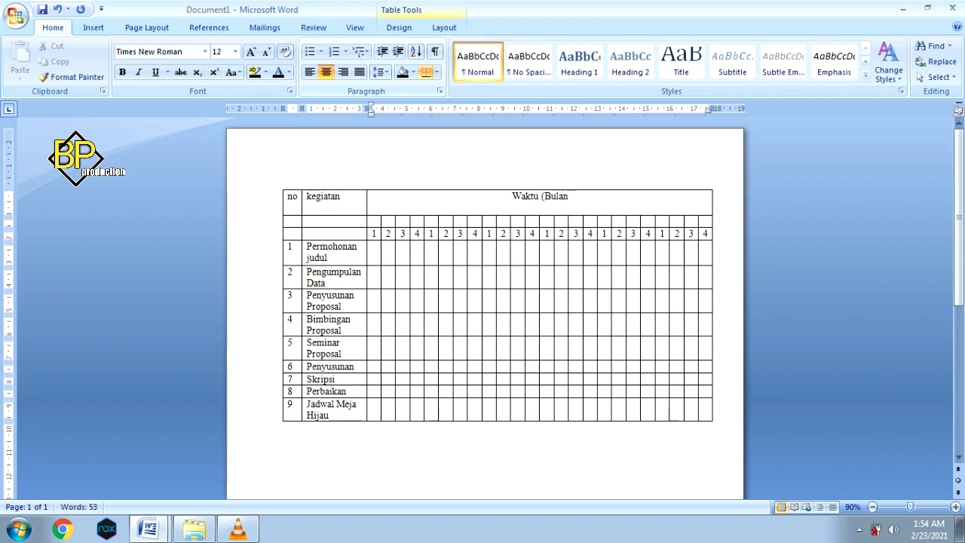
{"action": "type", "text": ")"}
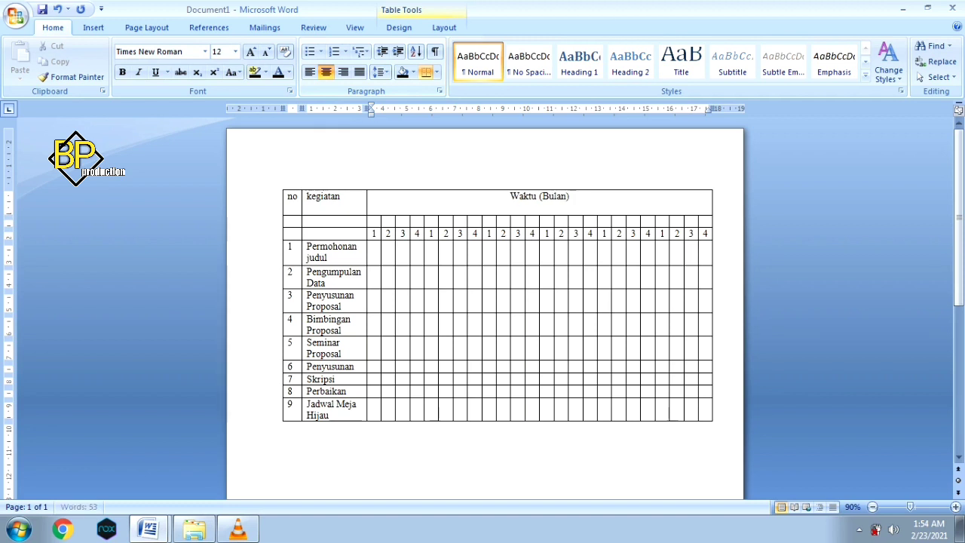
{"action": "type", "text": " 20"}
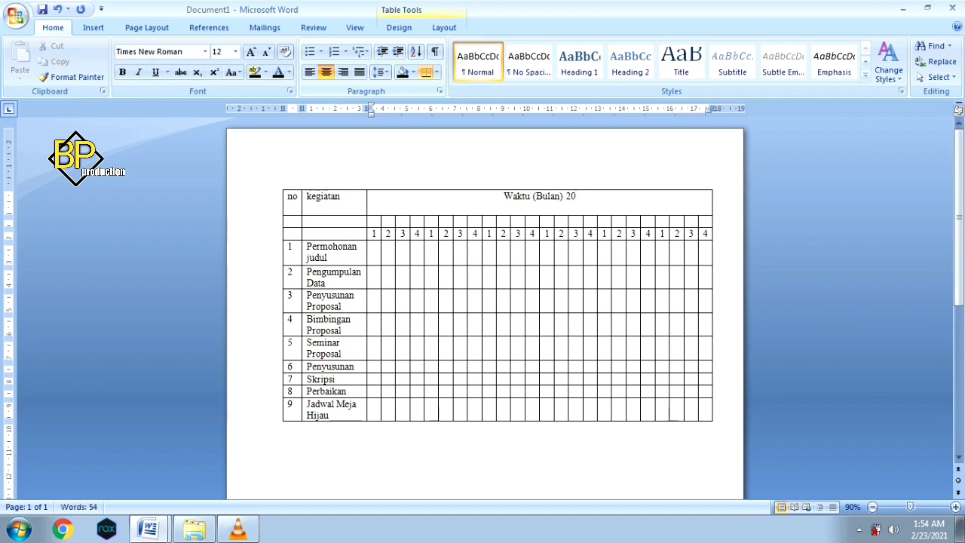
{"action": "type", "text": "21"}
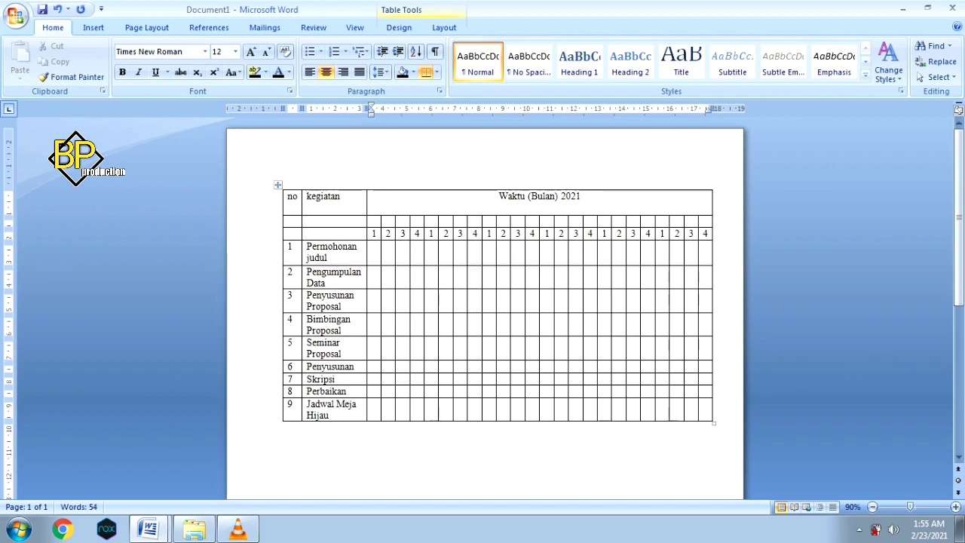
Step: Merge the 'no' header cell with the empty cell below, then select kegiatan with its lower cell
{"action": "left_click_drag", "start_coordinate": [287, 196], "coordinate": [293, 221]}
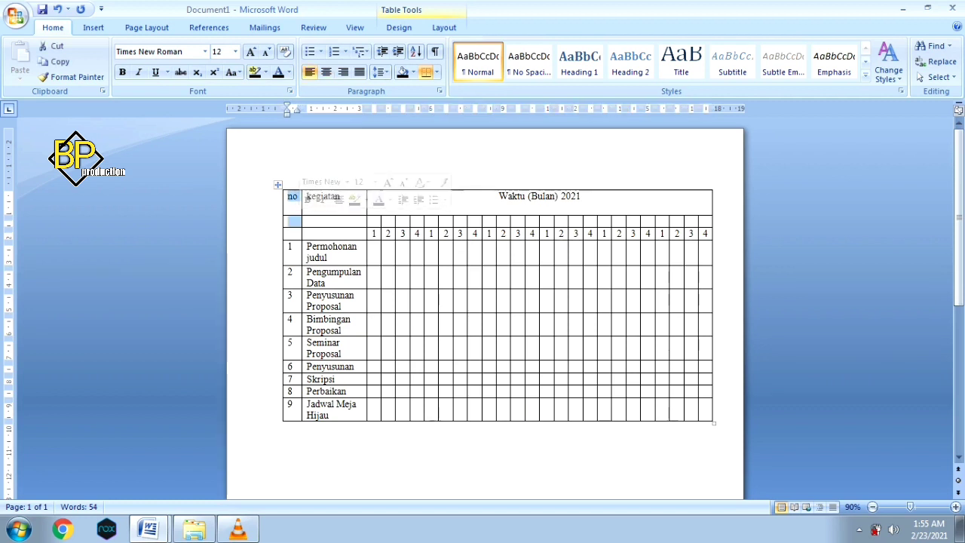
{"action": "right_click", "coordinate": [292, 198]}
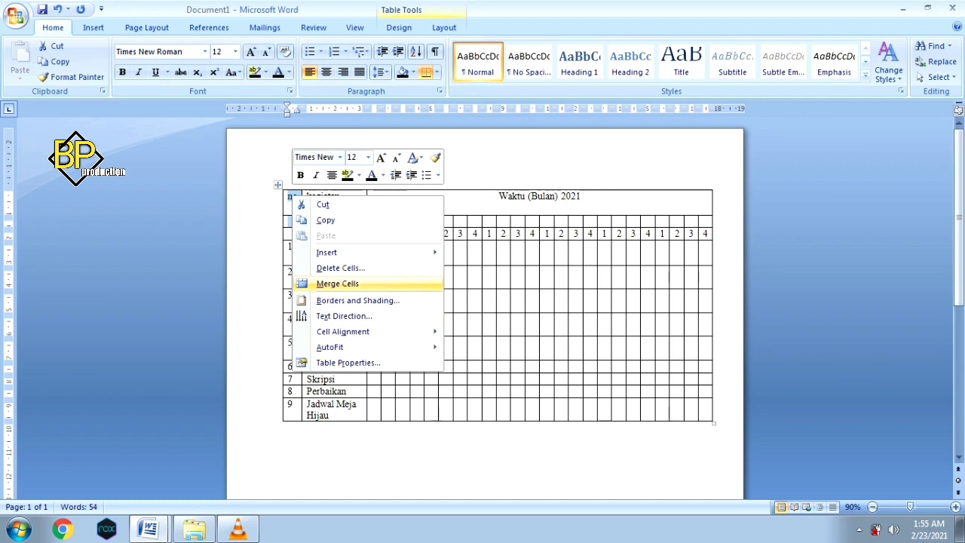
{"action": "left_click", "coordinate": [337, 283]}
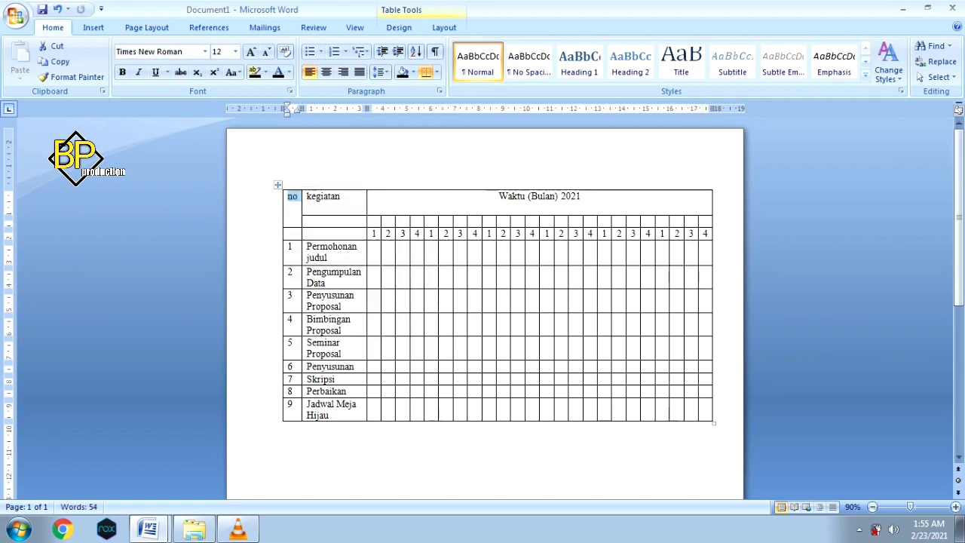
{"action": "mouse_move", "coordinate": [306, 196]}
{"action": "left_mouse_down"}
{"action": "mouse_move", "coordinate": [340, 196]}
{"action": "mouse_move", "coordinate": [335, 221]}
{"action": "left_mouse_up"}
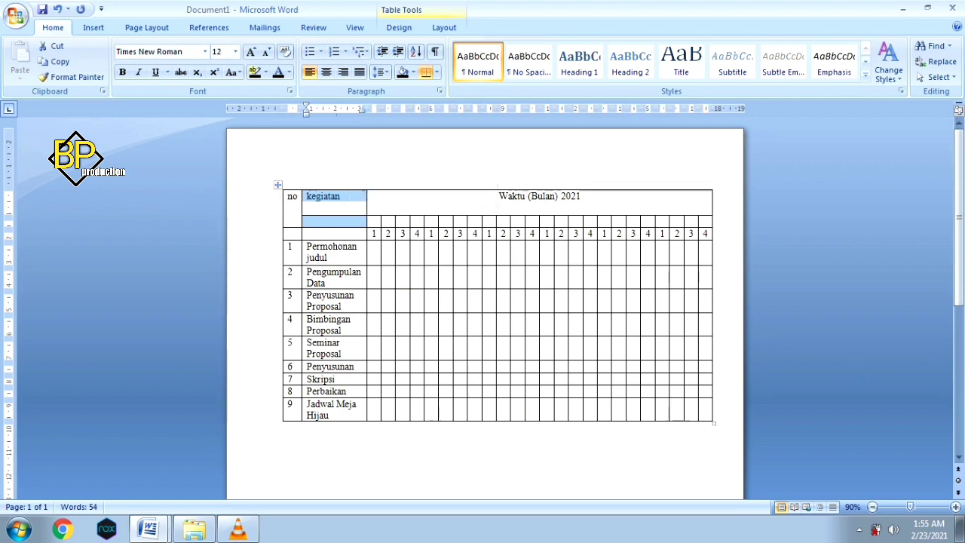
{"action": "right_click", "coordinate": [339, 221]}
Step: Merge the kegiatan cell with the cell beneath it and centre its text
{"action": "left_click", "coordinate": [385, 309]}
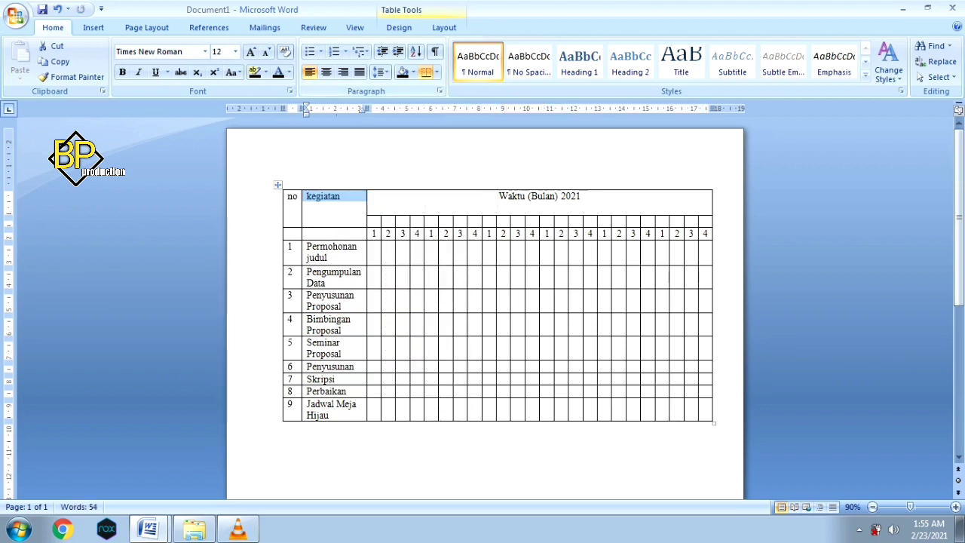
{"action": "left_click", "coordinate": [326, 71]}
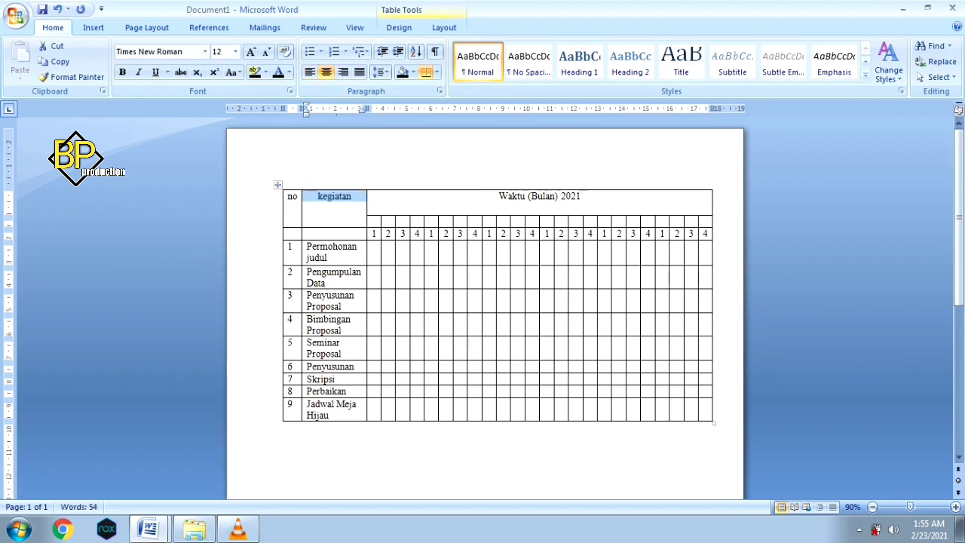
{"action": "left_click", "coordinate": [498, 196]}
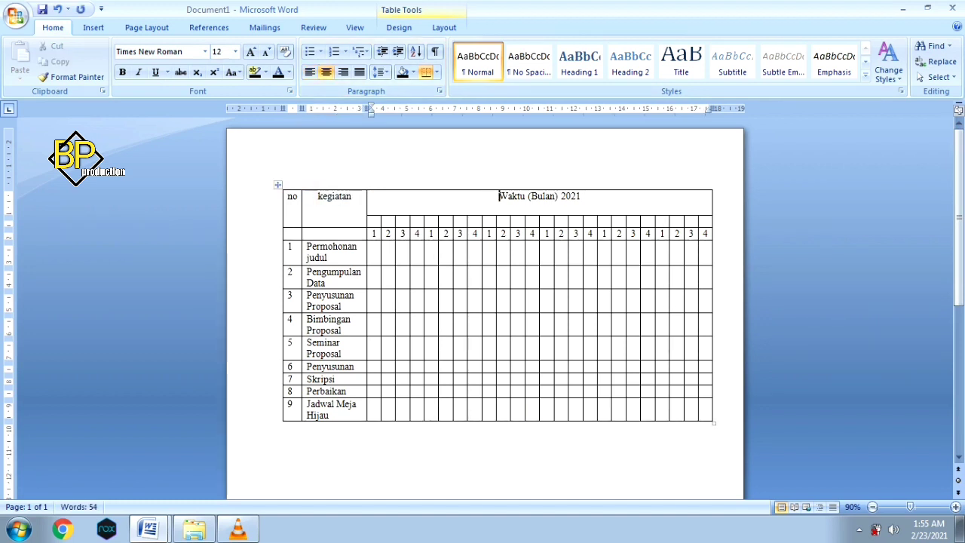
Step: Merge the first three groups of four cells in the month row under the Waktu header
{"action": "left_click_drag", "start_coordinate": [373, 221], "coordinate": [419, 221]}
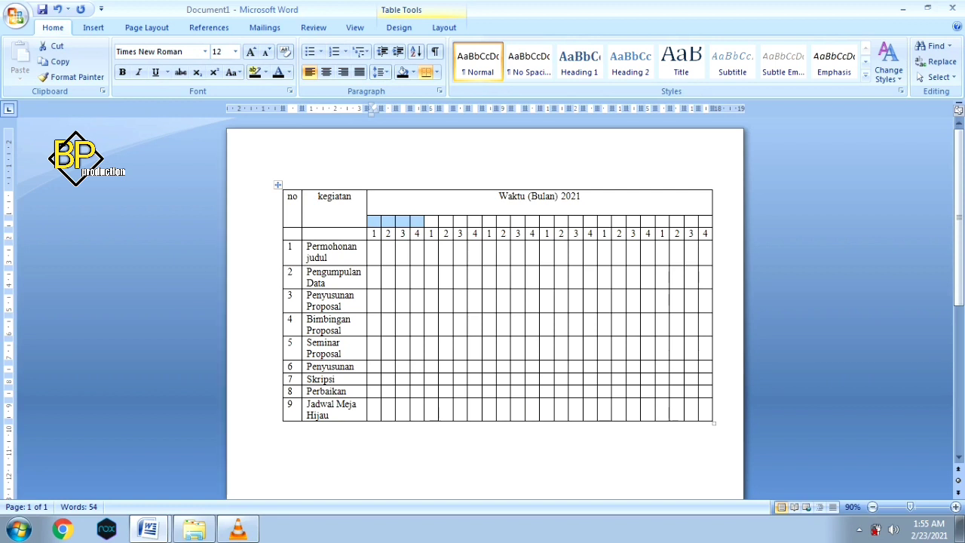
{"action": "right_click", "coordinate": [376, 221]}
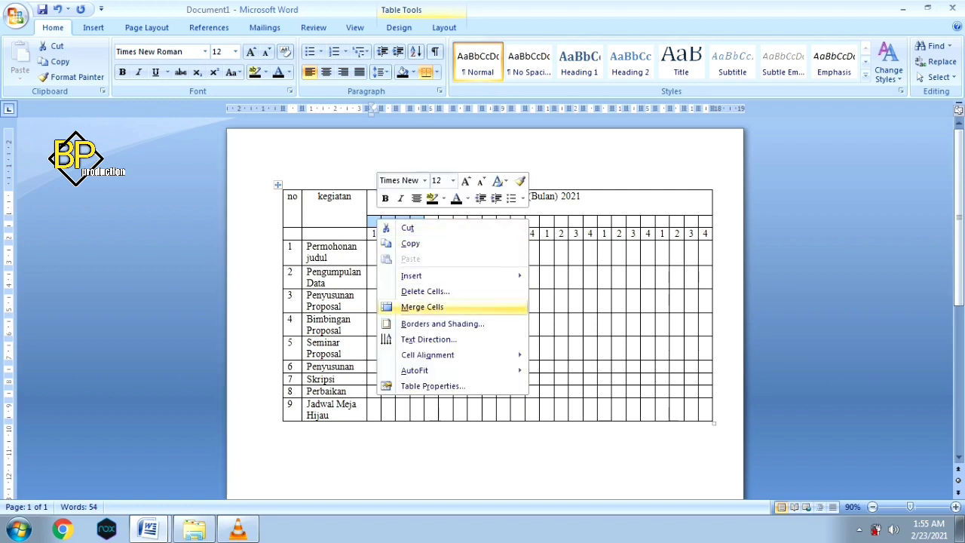
{"action": "left_click", "coordinate": [422, 307]}
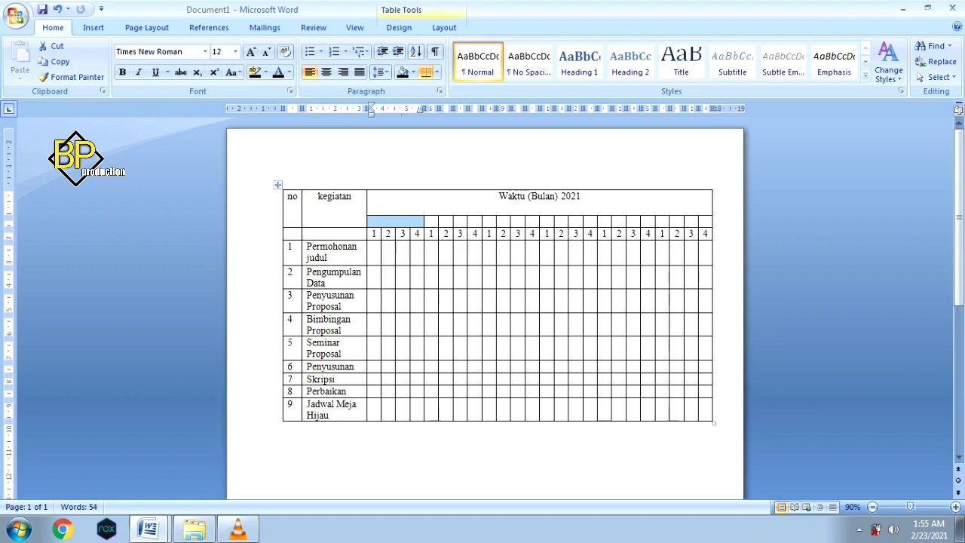
{"action": "left_click_drag", "start_coordinate": [428, 221], "coordinate": [480, 221]}
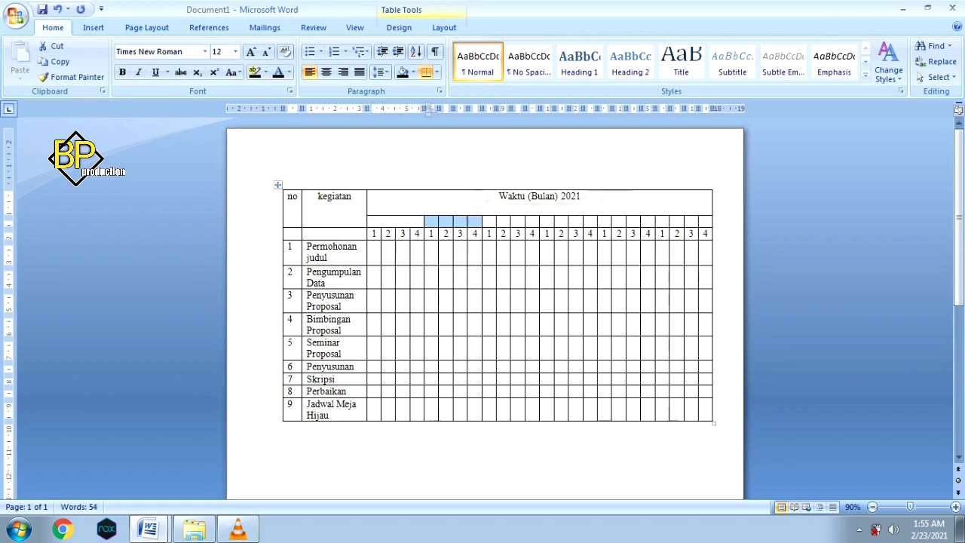
{"action": "right_click", "coordinate": [472, 220]}
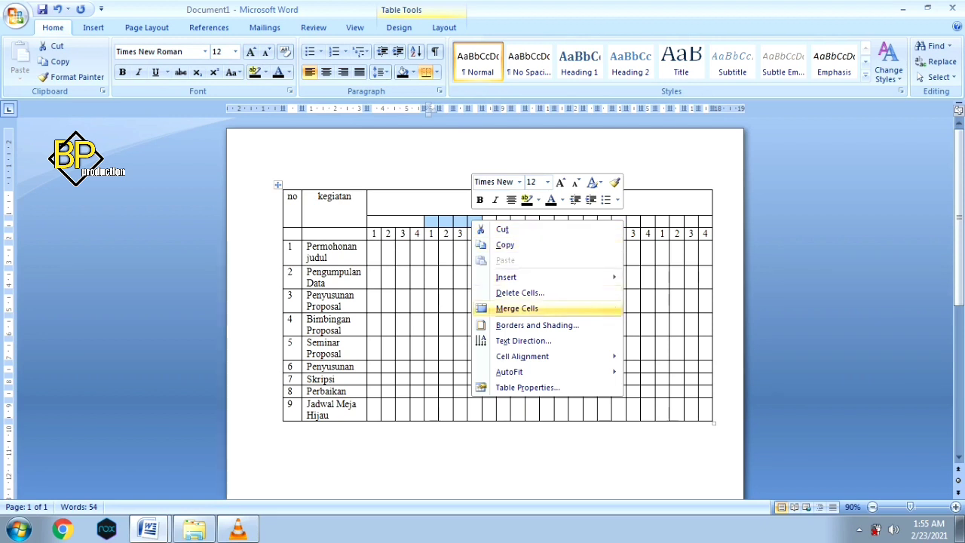
{"action": "left_click", "coordinate": [512, 308]}
{"action": "left_click_drag", "start_coordinate": [486, 220], "coordinate": [532, 221]}
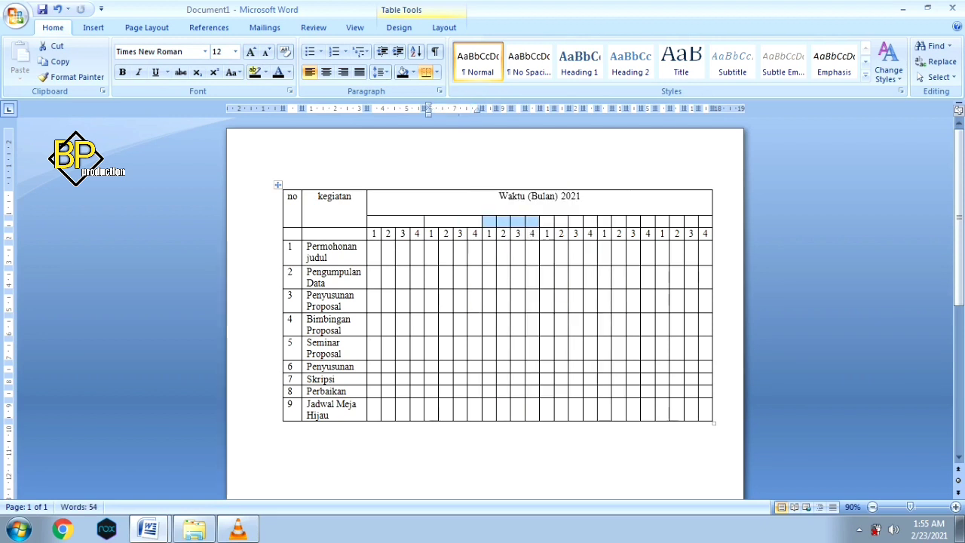
{"action": "right_click", "coordinate": [533, 220]}
{"action": "left_click", "coordinate": [579, 309]}
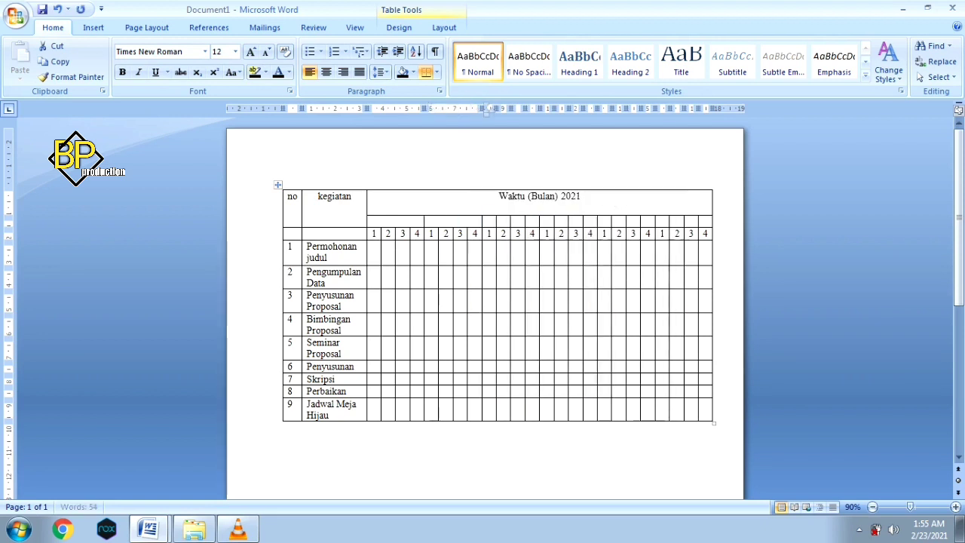
Step: Merge the remaining three groups of four cells, completing six month cells
{"action": "left_click_drag", "start_coordinate": [544, 221], "coordinate": [592, 221]}
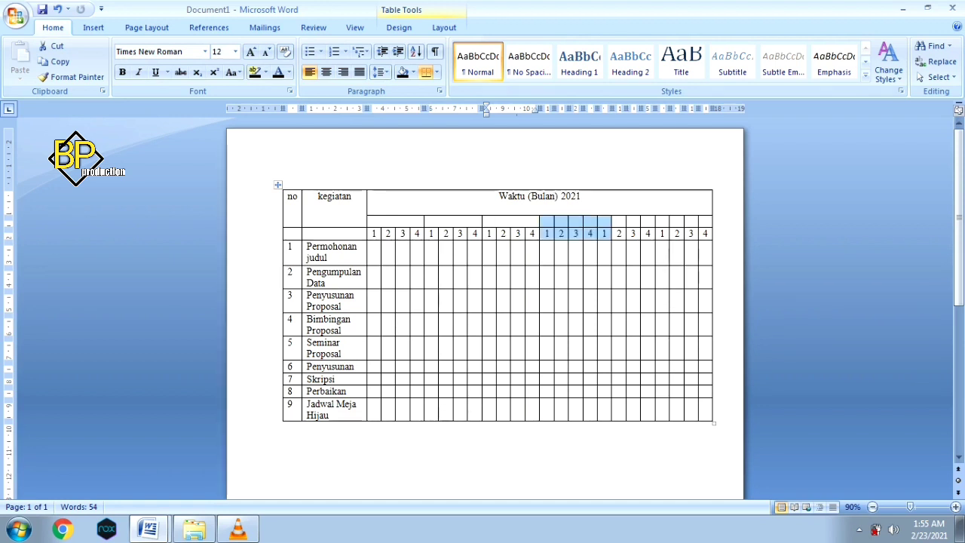
{"action": "right_click", "coordinate": [589, 221]}
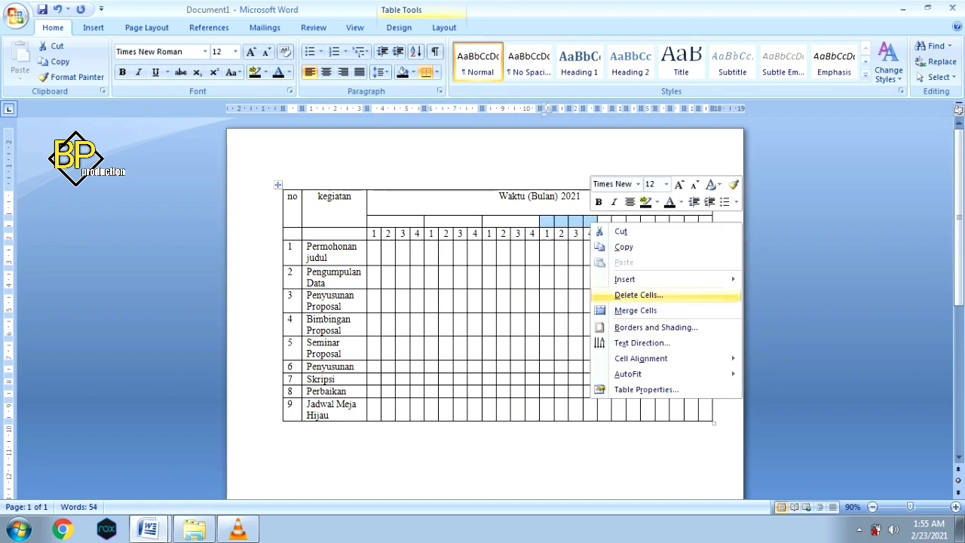
{"action": "left_click", "coordinate": [615, 310]}
{"action": "left_click_drag", "start_coordinate": [601, 220], "coordinate": [653, 220]}
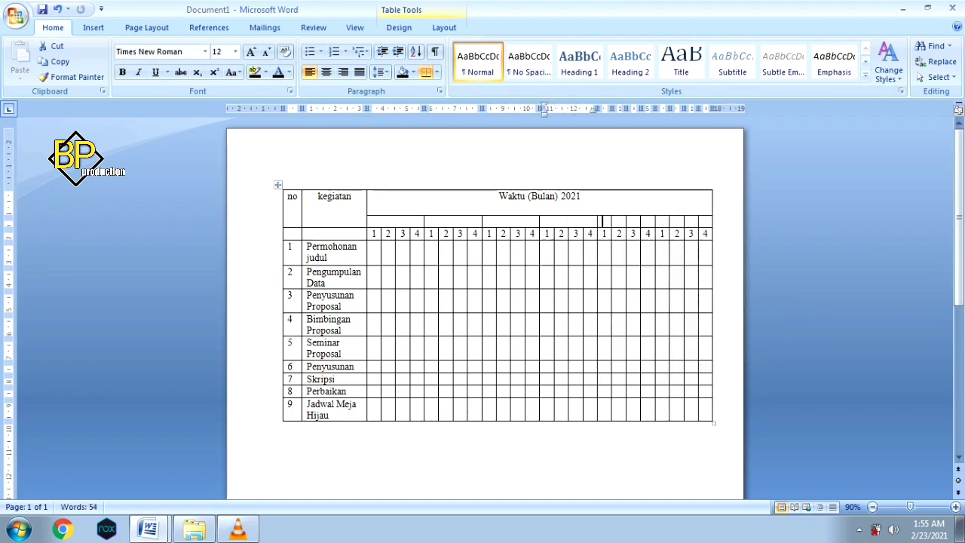
{"action": "right_click", "coordinate": [653, 221]}
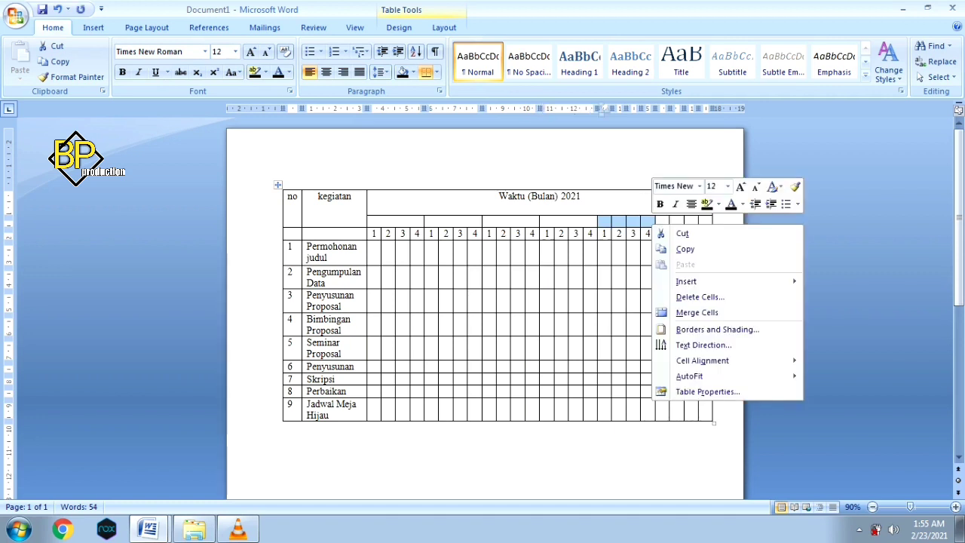
{"action": "left_click", "coordinate": [678, 310]}
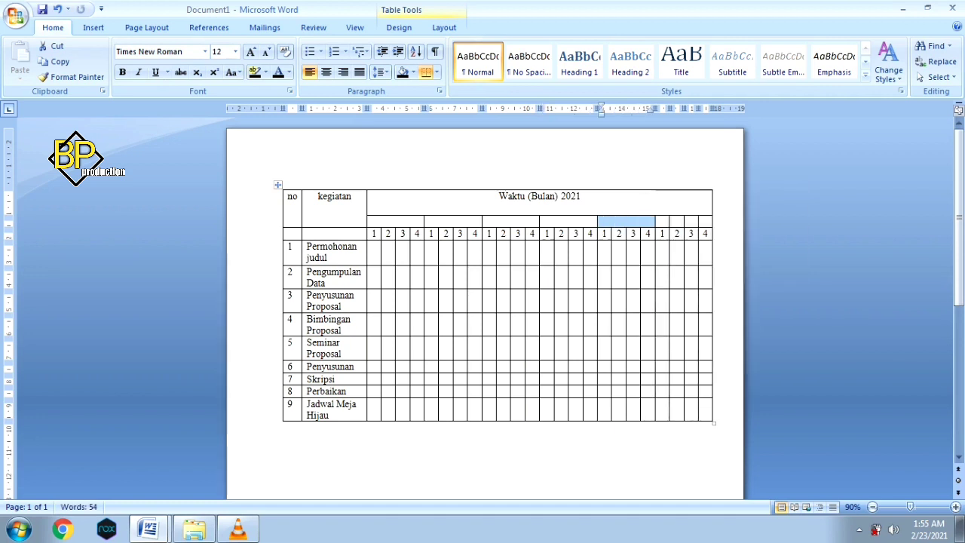
{"action": "left_click_drag", "start_coordinate": [658, 221], "coordinate": [709, 221]}
{"action": "right_click", "coordinate": [707, 221]}
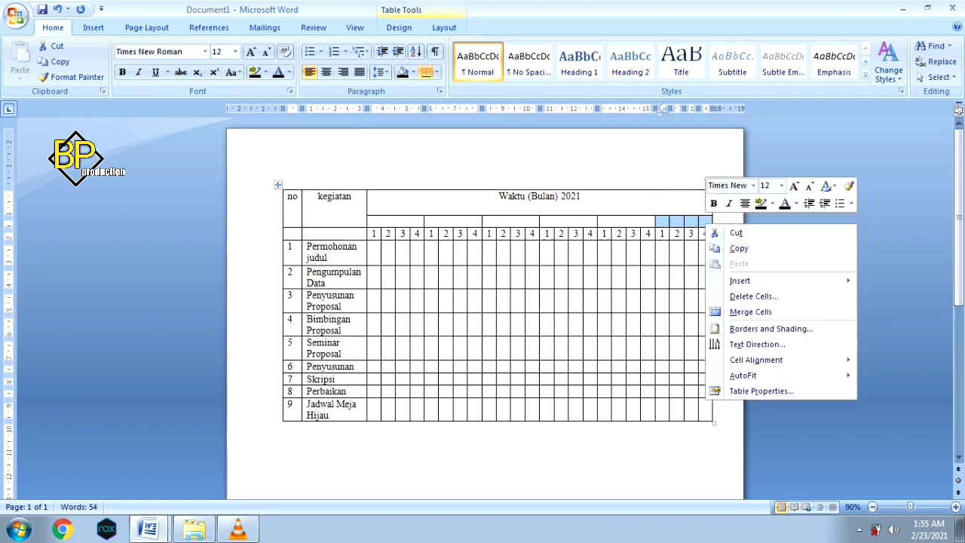
{"action": "left_click", "coordinate": [750, 311]}
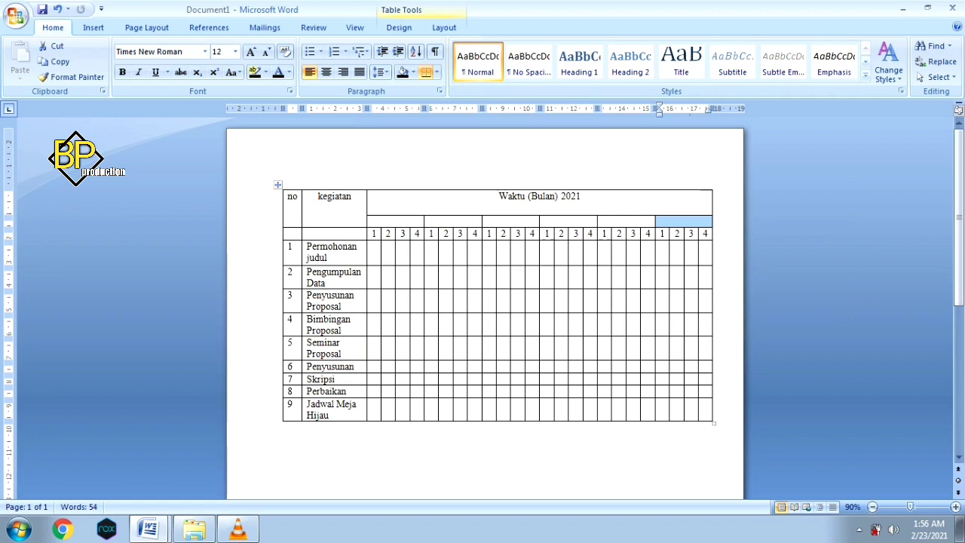
Step: Merge the 'no' cell down through the week-number row
{"action": "left_click_drag", "start_coordinate": [287, 196], "coordinate": [300, 233]}
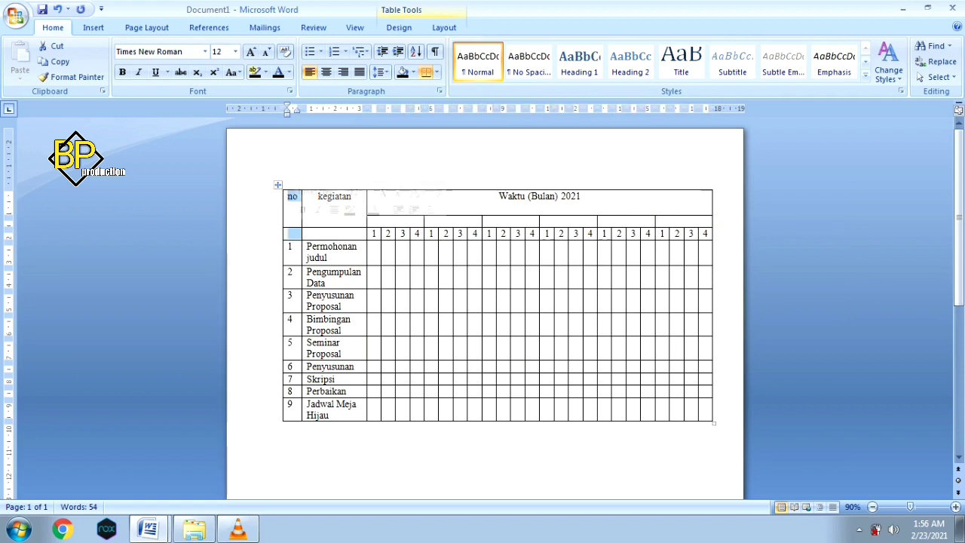
{"action": "right_click", "coordinate": [293, 230]}
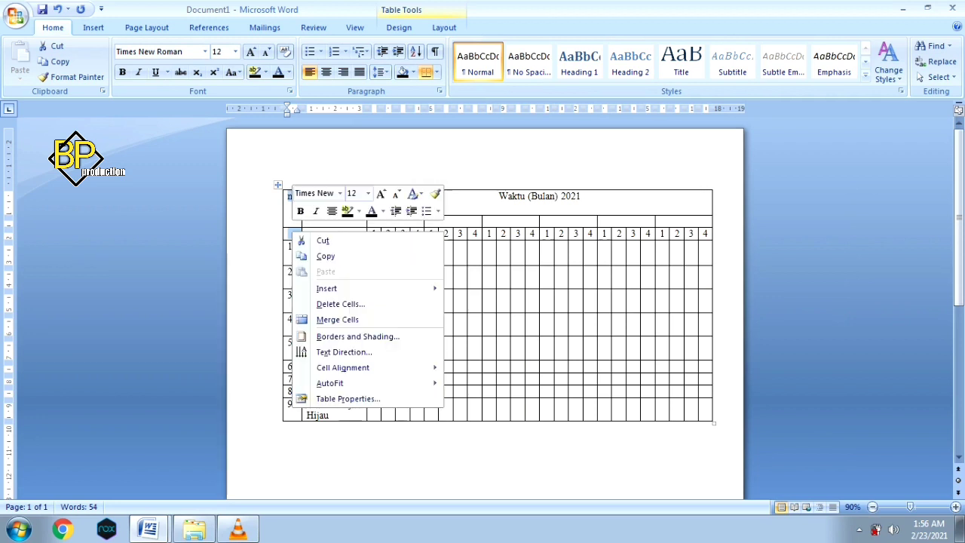
{"action": "left_click", "coordinate": [324, 321]}
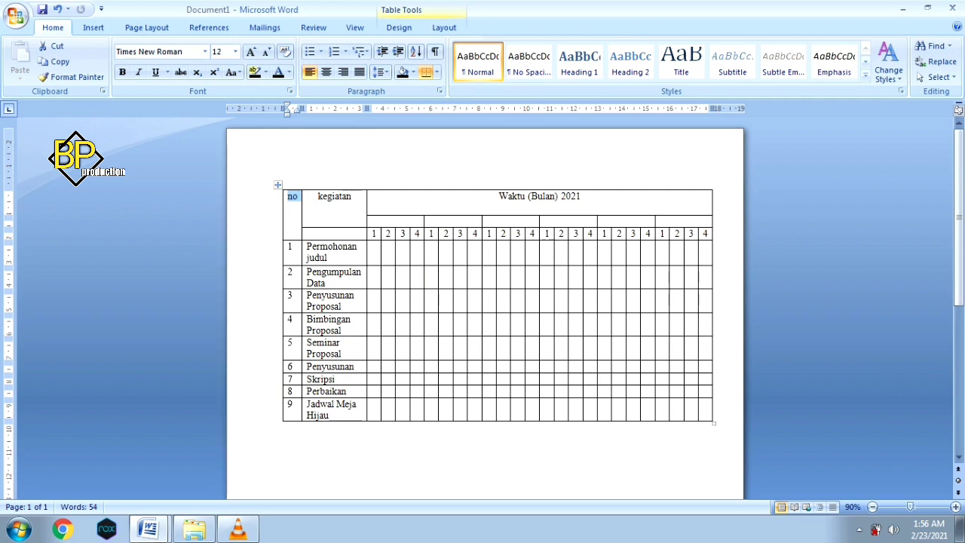
Step: Merge kegiatan with the empty cells beneath it so it spans all three header rows
{"action": "left_click", "coordinate": [317, 198]}
{"action": "right_click", "coordinate": [327, 224]}
{"action": "key", "text": "Escape"}
{"action": "right_click", "coordinate": [317, 195]}
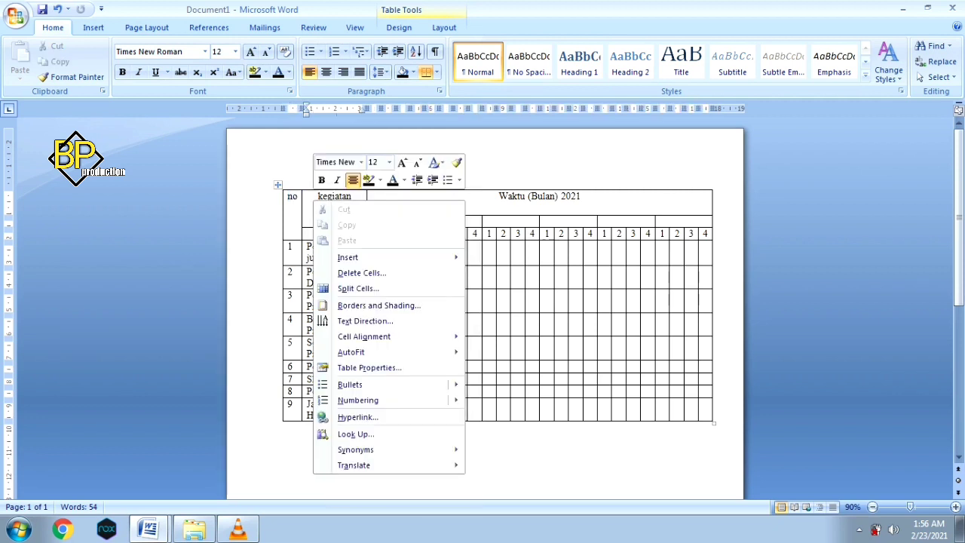
{"action": "key", "text": "Escape"}
{"action": "left_click_drag", "start_coordinate": [324, 197], "coordinate": [332, 234]}
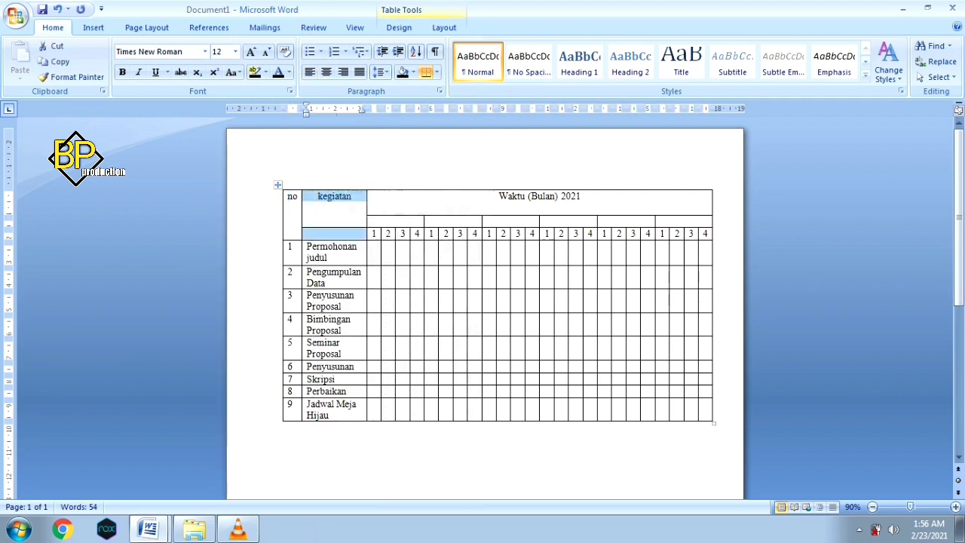
{"action": "right_click", "coordinate": [344, 229]}
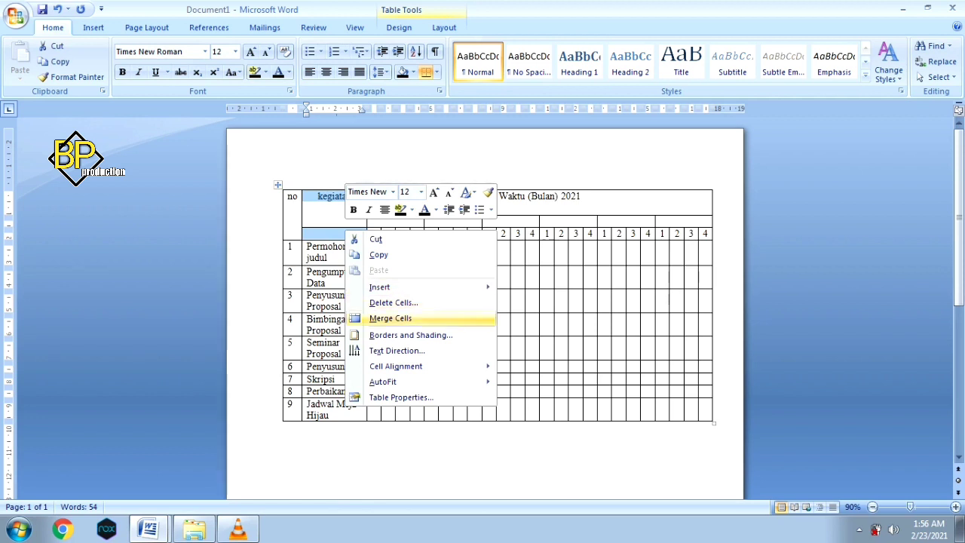
{"action": "left_click", "coordinate": [391, 318]}
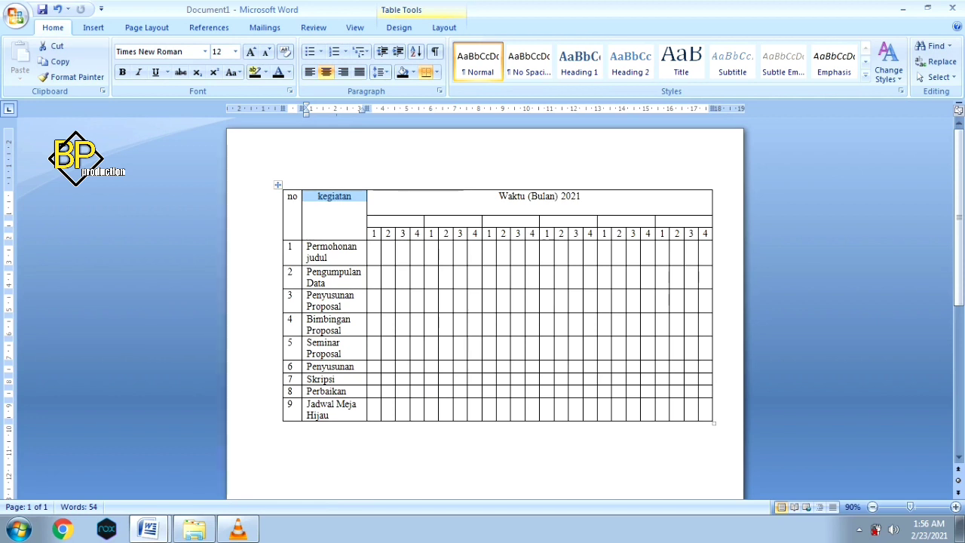
Step: Label the first two month cells 'Februari' and 'Maret', centred
{"action": "left_click", "coordinate": [372, 221]}
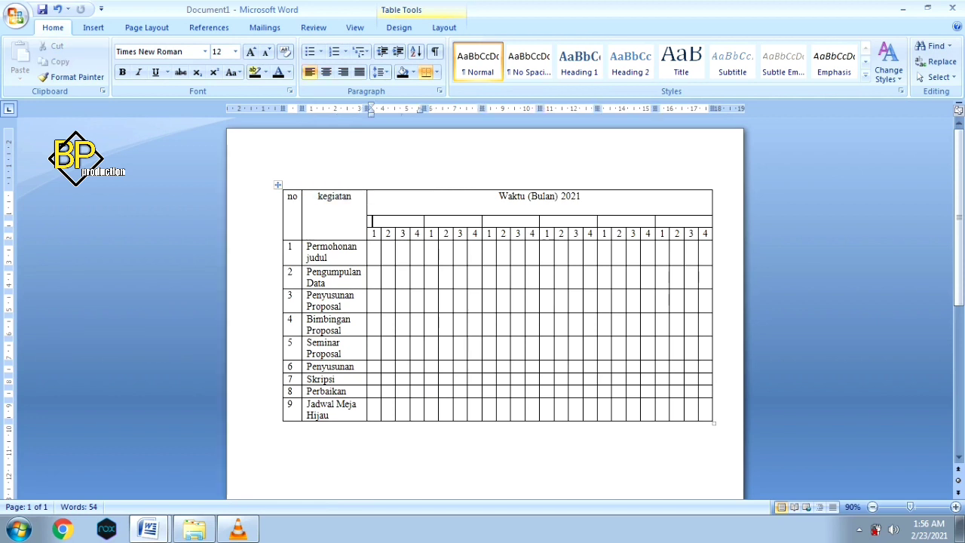
{"action": "key", "text": "ctrl+e"}
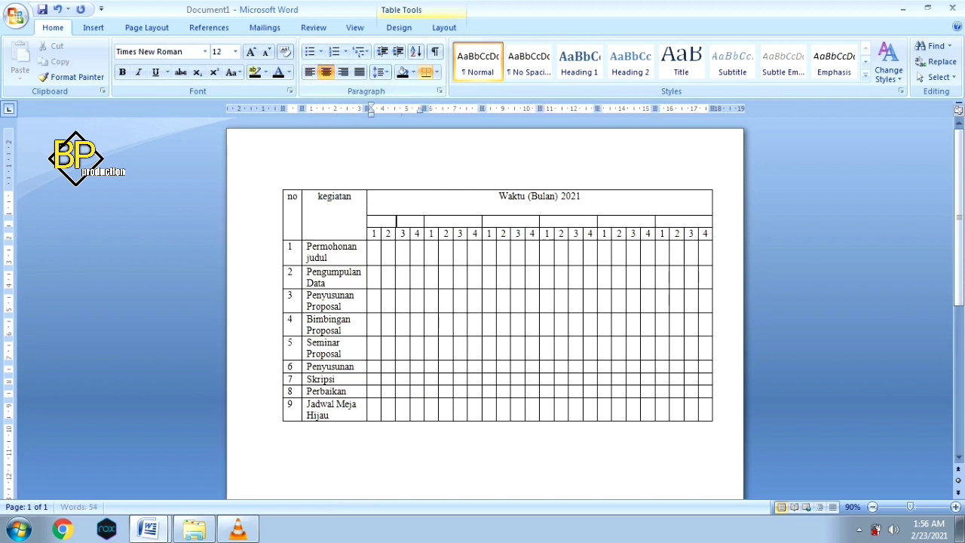
{"action": "type", "text": "F"}
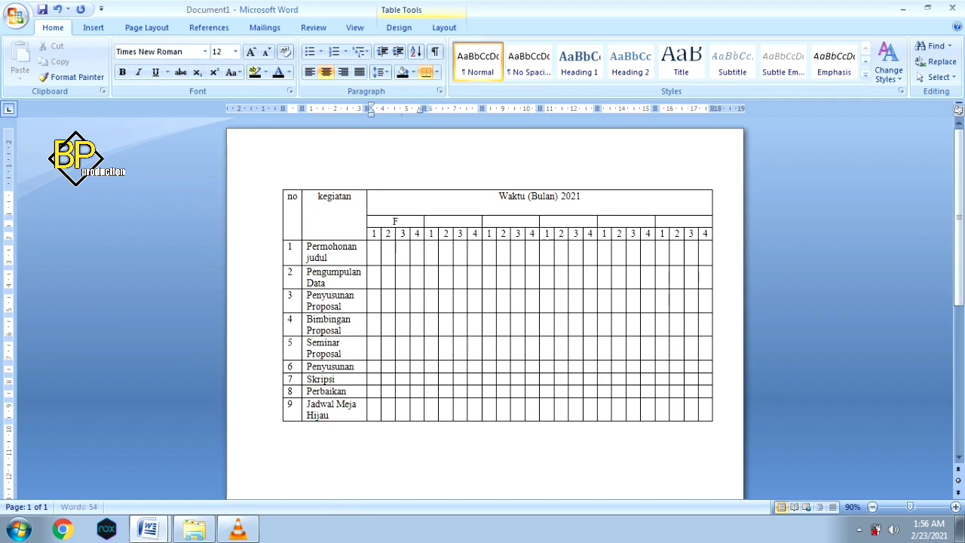
{"action": "type", "text": "ebr"}
{"action": "type", "text": "uar"}
{"action": "type", "text": "i"}
{"action": "key", "text": "Tab"}
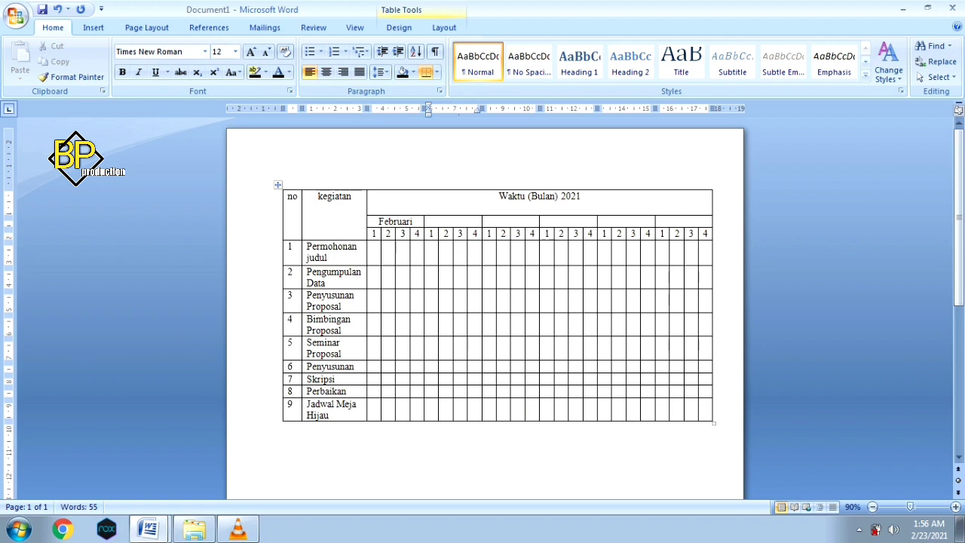
{"action": "type", "text": "M"}
{"action": "type", "text": "aret"}
{"action": "left_click_drag", "start_coordinate": [429, 221], "coordinate": [478, 220]}
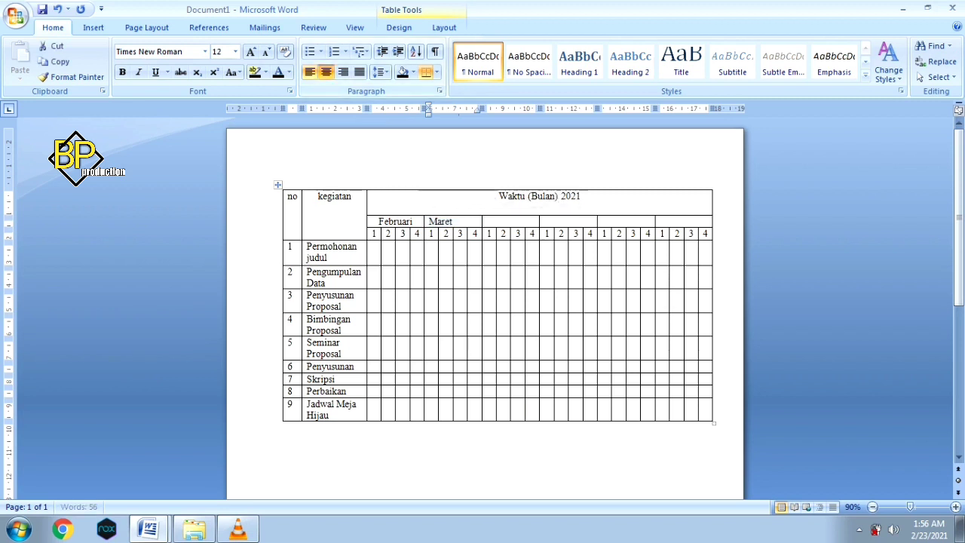
{"action": "left_click", "coordinate": [325, 72]}
Step: Type 'April' into the third month cell and select it
{"action": "left_click", "coordinate": [487, 221]}
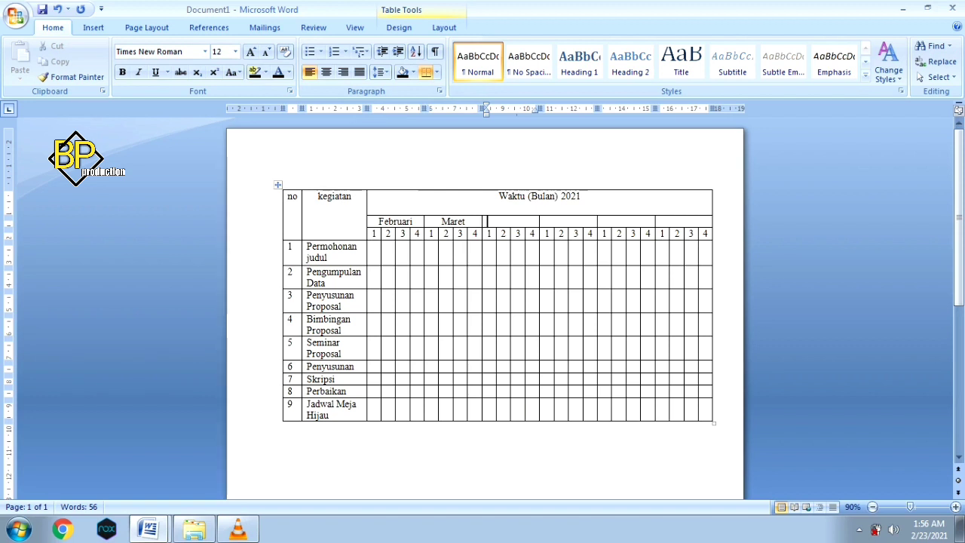
{"action": "type", "text": "A"}
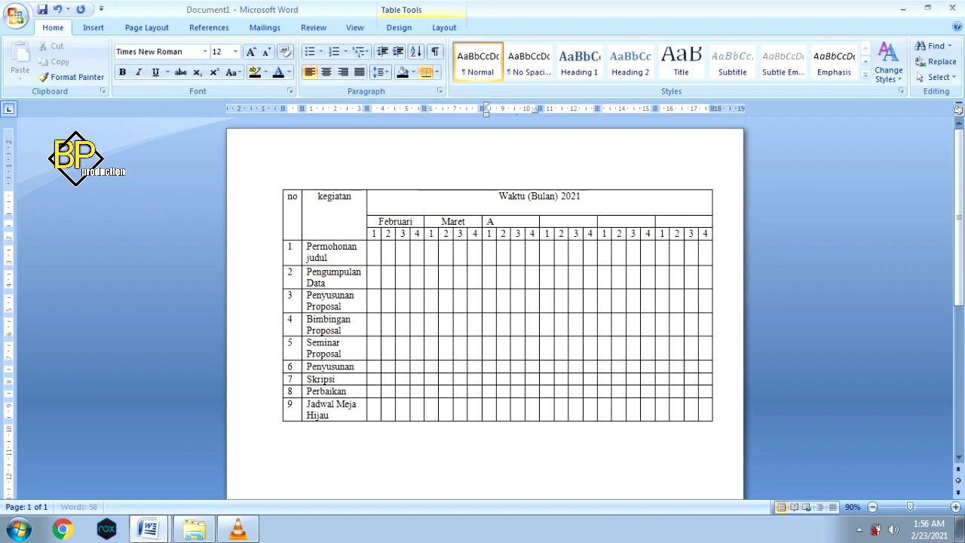
{"action": "type", "text": "pril"}
{"action": "key", "text": "shift+Home"}
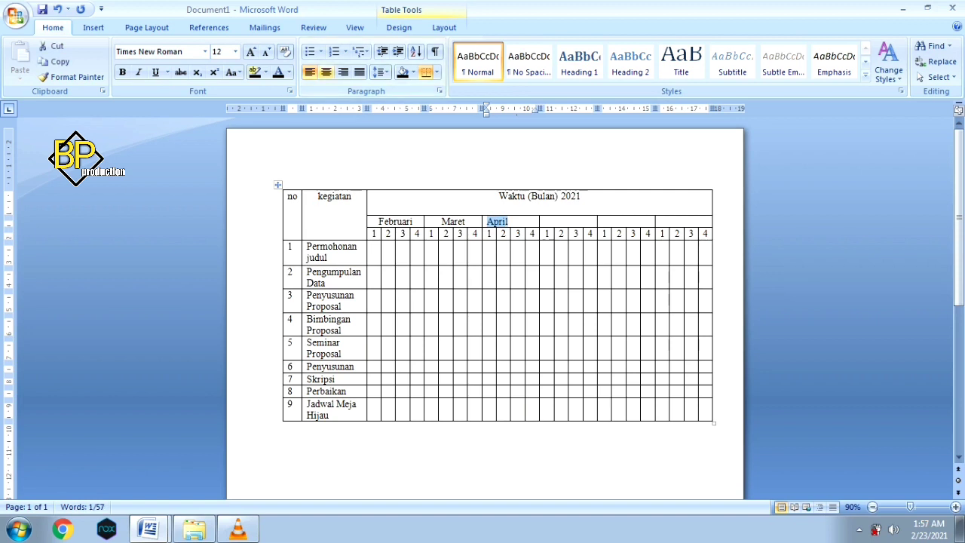
Step: Centre April, then enter 'Mei' and 'Juni' in the next two month cells
{"action": "key", "text": "ctrl+e"}
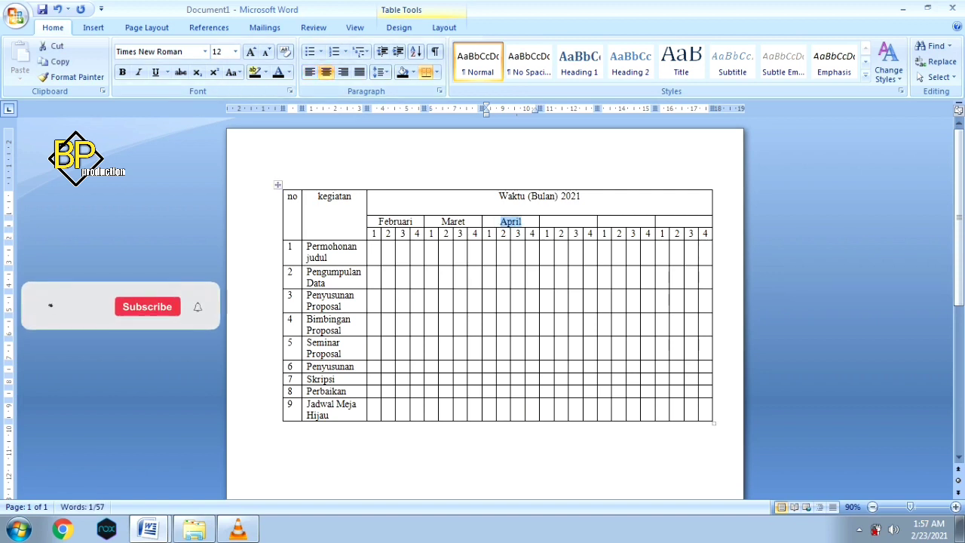
{"action": "key", "text": "Tab"}
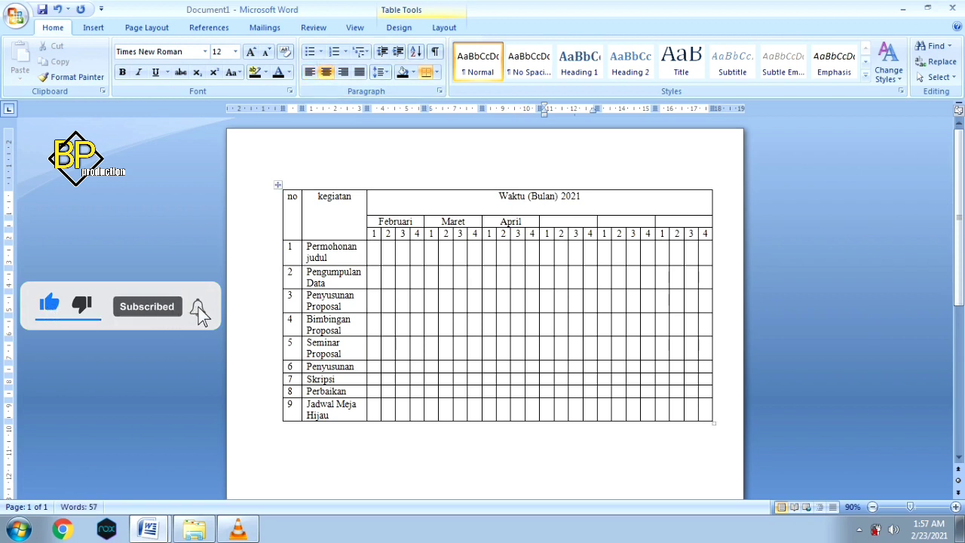
{"action": "type", "text": "M"}
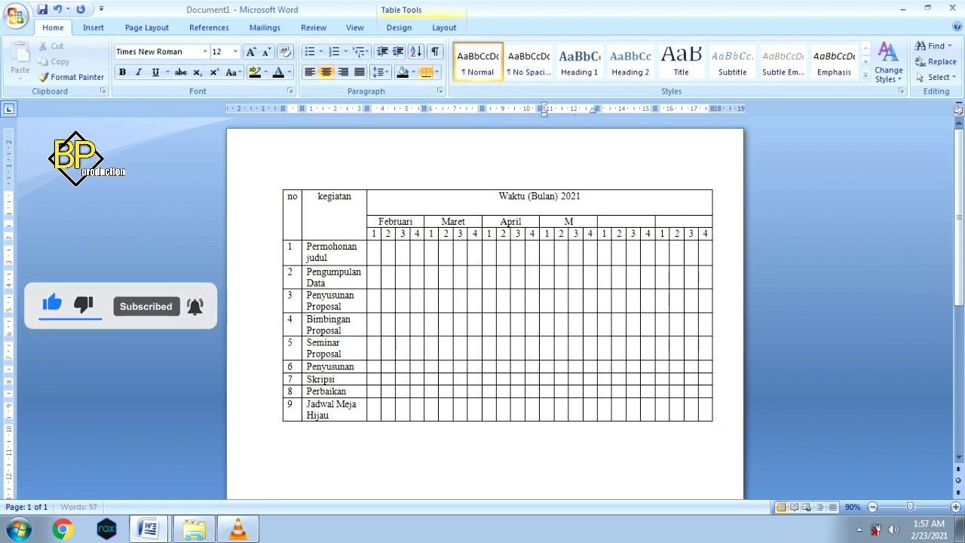
{"action": "type", "text": "ei"}
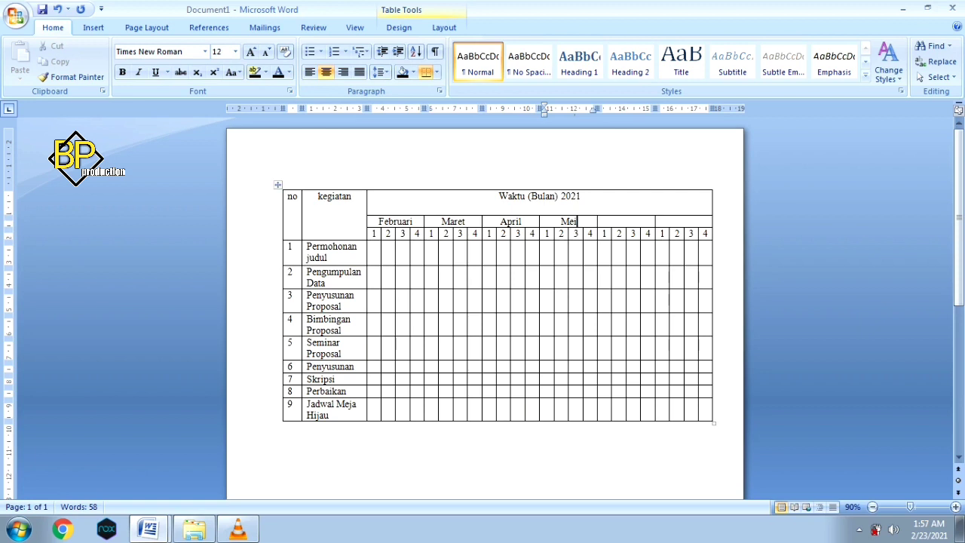
{"action": "key", "text": "Tab"}
{"action": "type", "text": "Juni"}
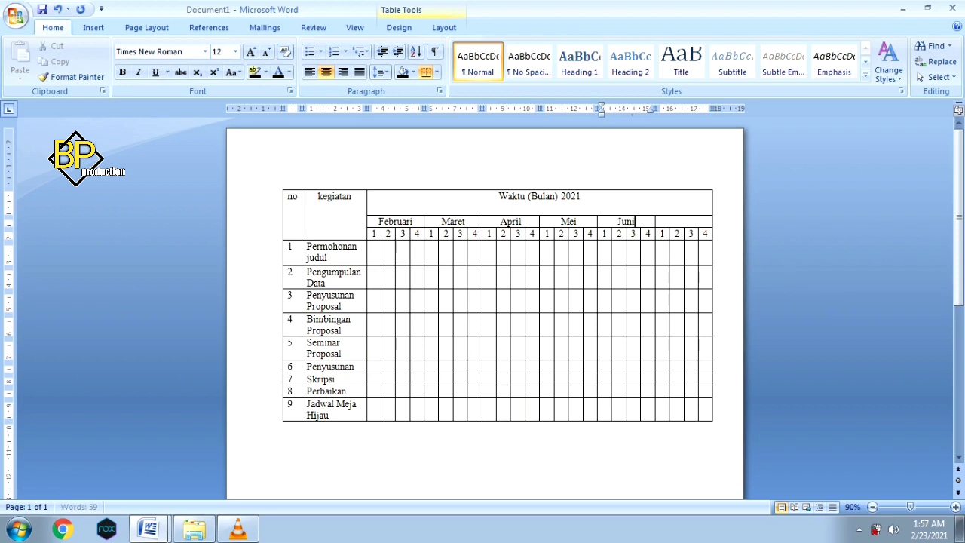
Step: Enter a centred 'Juli' in the last month cell and select the Waktu header block
{"action": "key", "text": "Tab"}
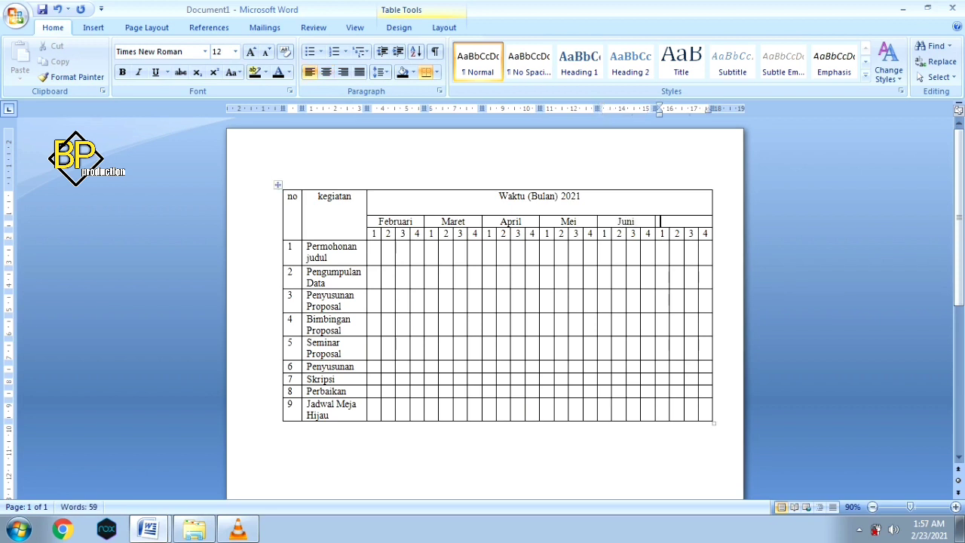
{"action": "left_click", "coordinate": [326, 72]}
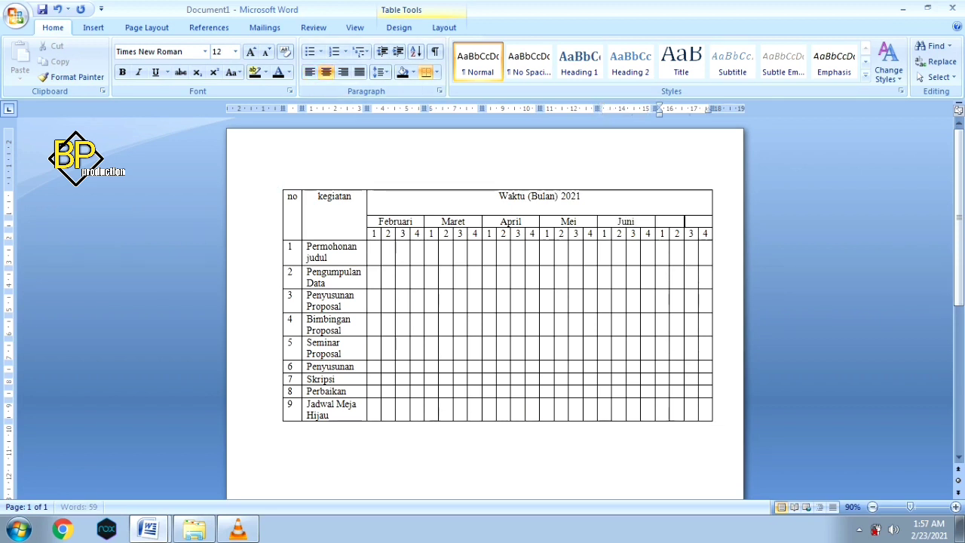
{"action": "type", "text": "ju"}
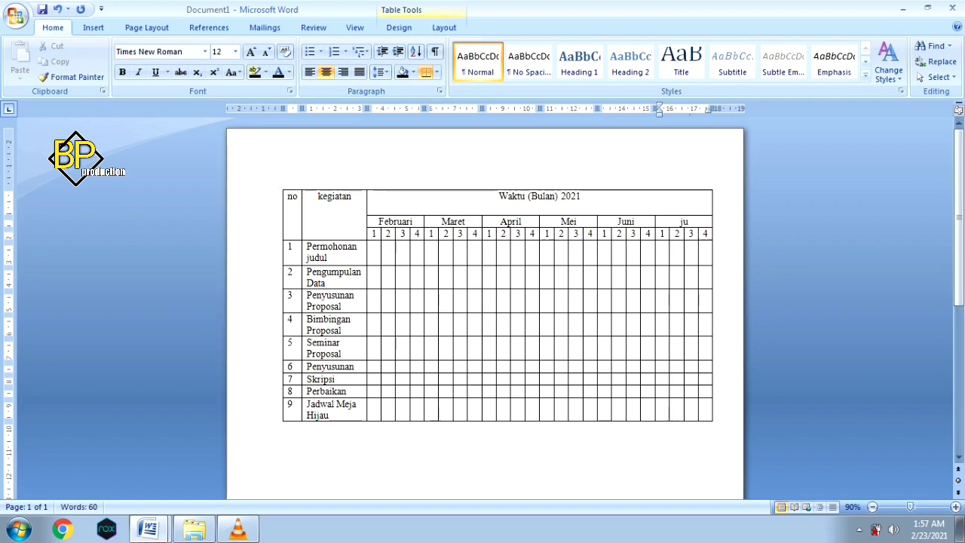
{"action": "key", "text": "BackSpace"}
{"action": "key", "text": "BackSpace"}
{"action": "type", "text": "J"}
{"action": "type", "text": "uli"}
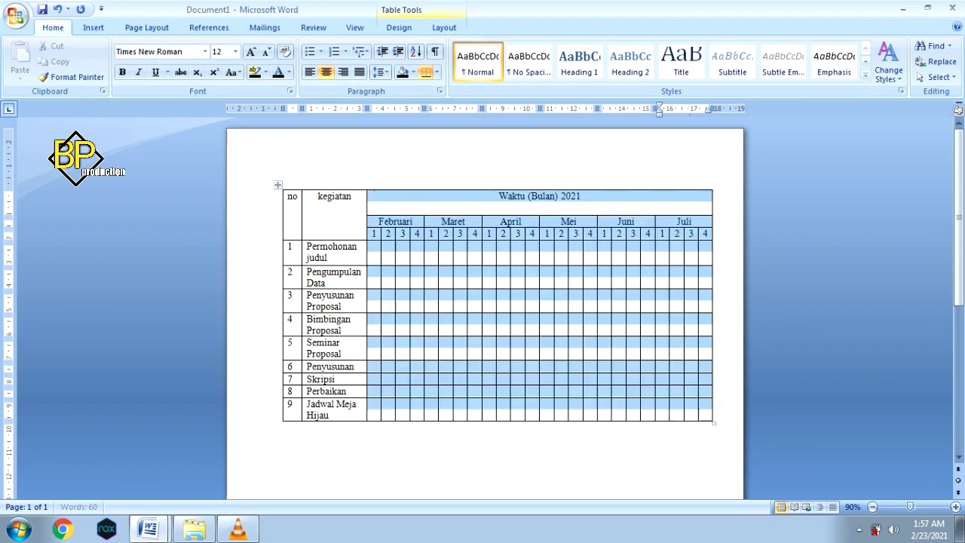
{"action": "left_click_drag", "start_coordinate": [373, 413], "coordinate": [678, 197]}
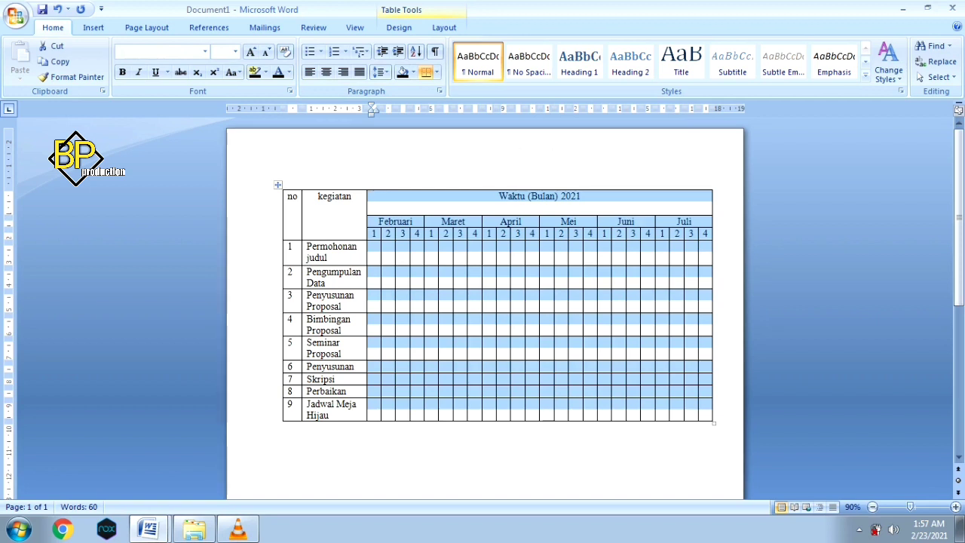